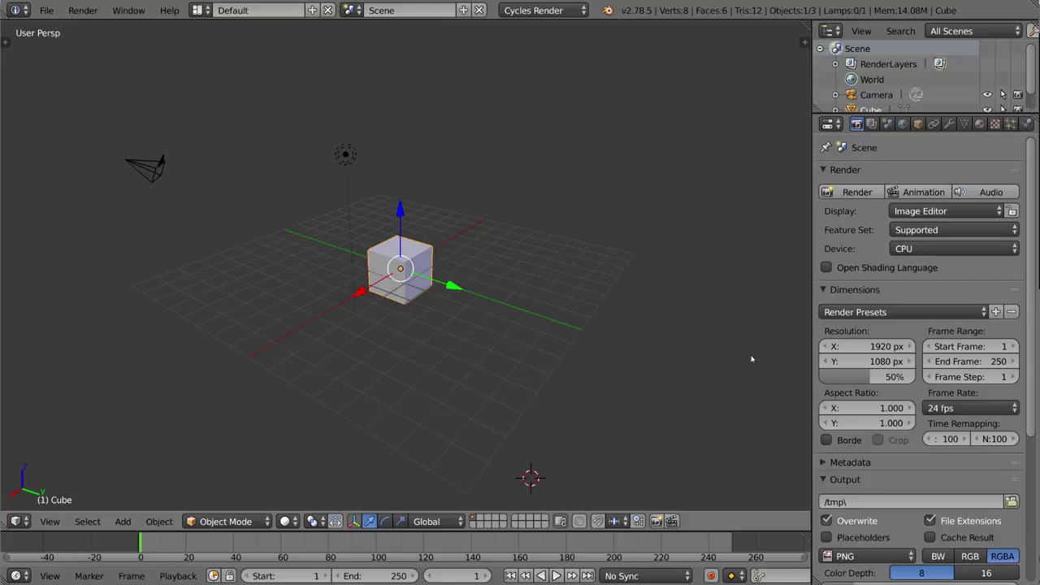
Step: Browse the render properties and start a test render of the cube
scroll(889, 300, down, 2)
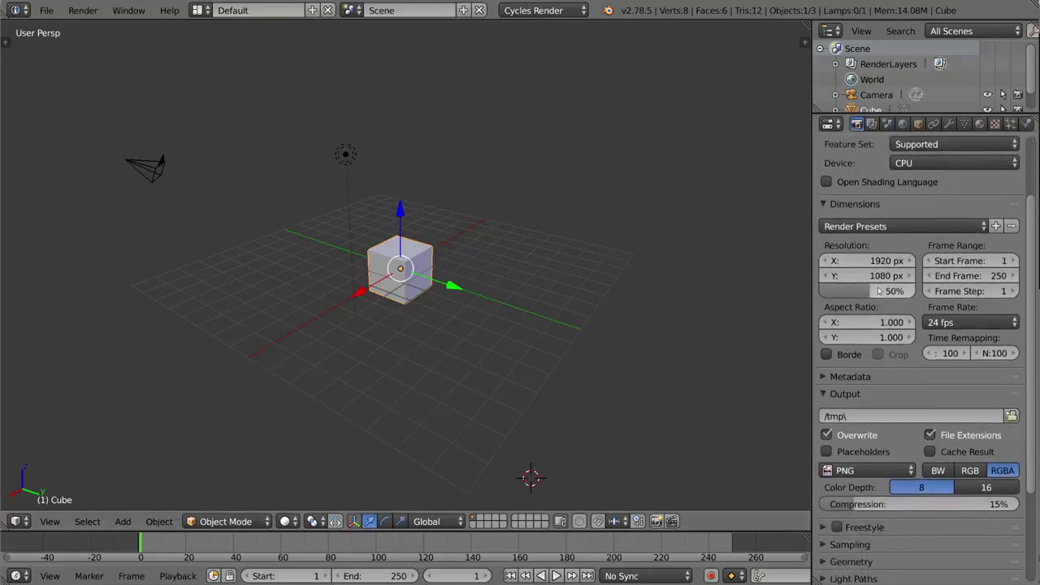
scroll(889, 299, down, 4)
scroll(888, 300, down, 1)
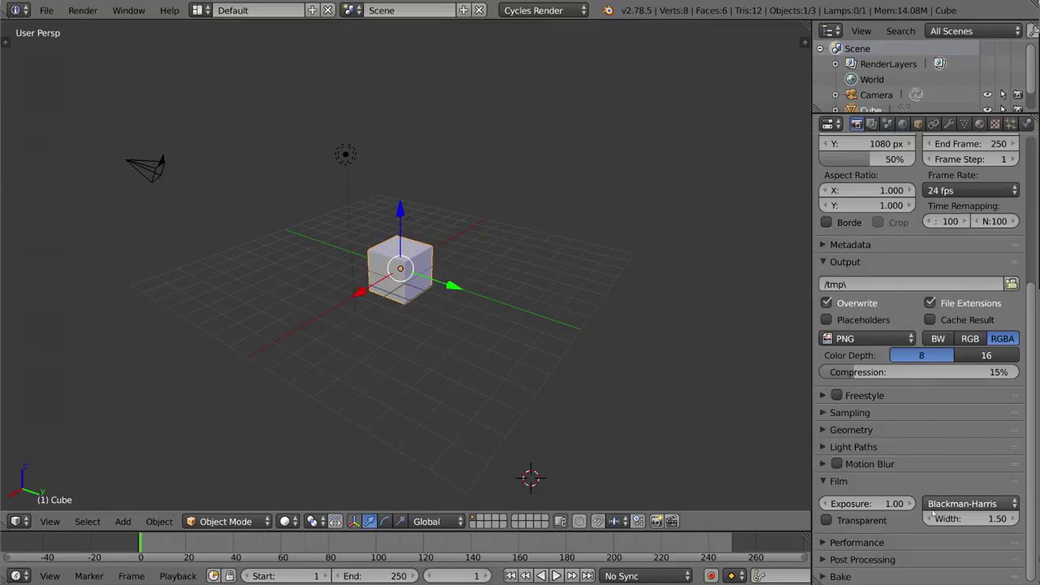
scroll(959, 504, up, 5)
scroll(959, 504, up, 2)
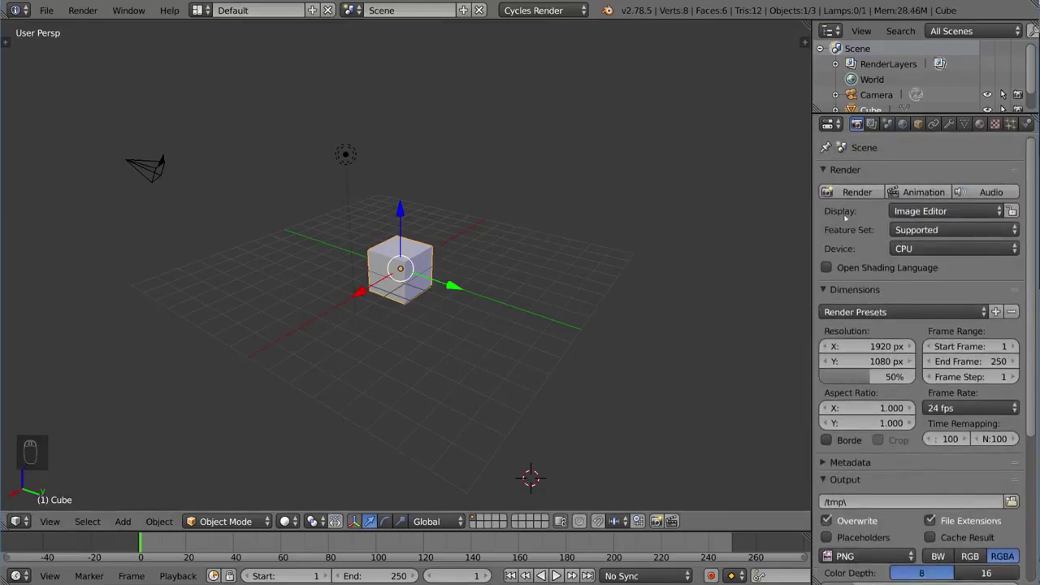
scroll(894, 325, down, 6)
scroll(894, 325, up, 5)
scroll(894, 326, up, 1)
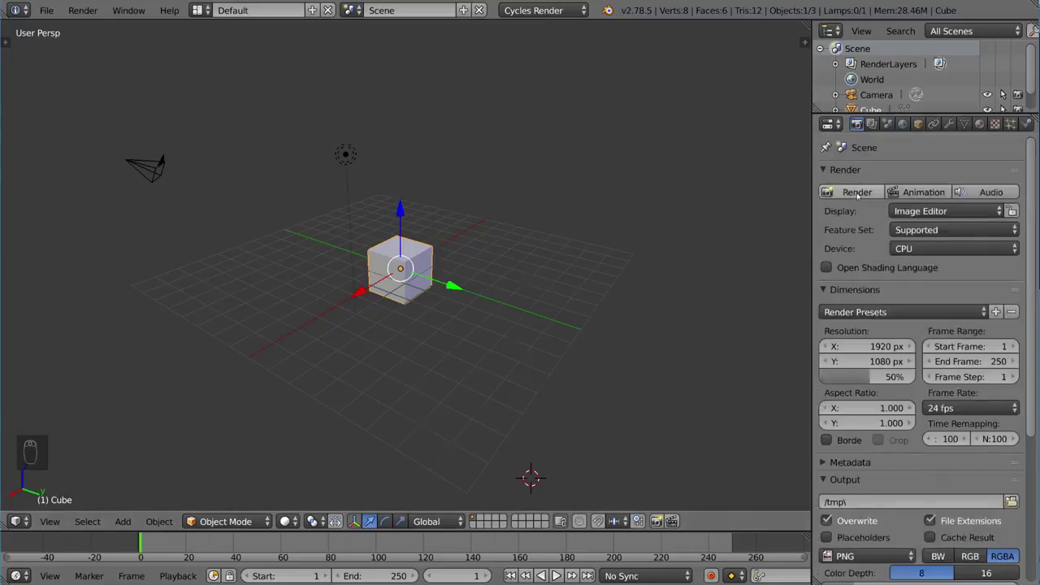
click(866, 192)
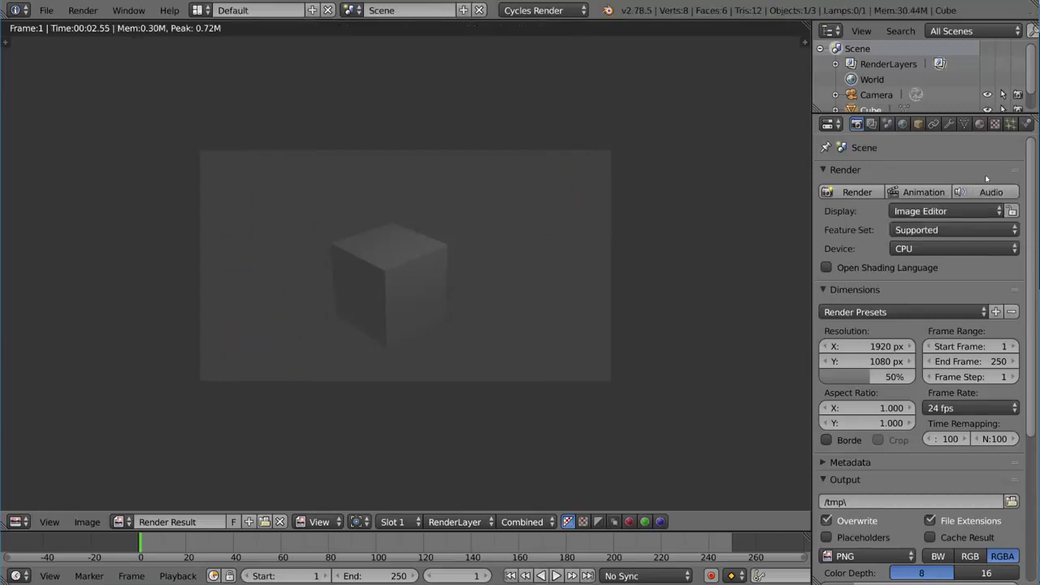
Step: Set the render Display to Full Screen after trying the Image Editor option
click(918, 212)
click(920, 213)
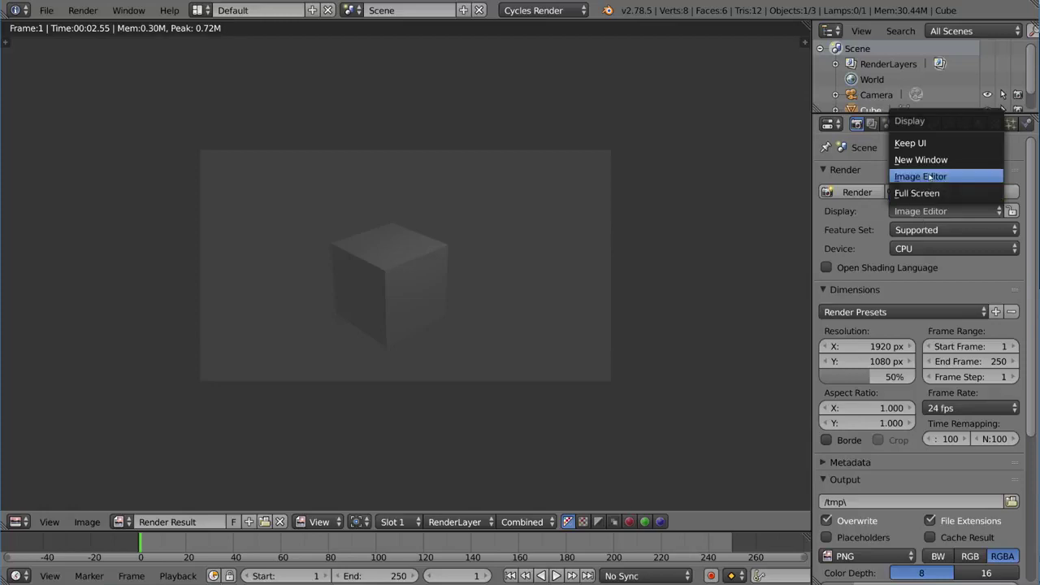
click(917, 193)
click(919, 211)
click(917, 177)
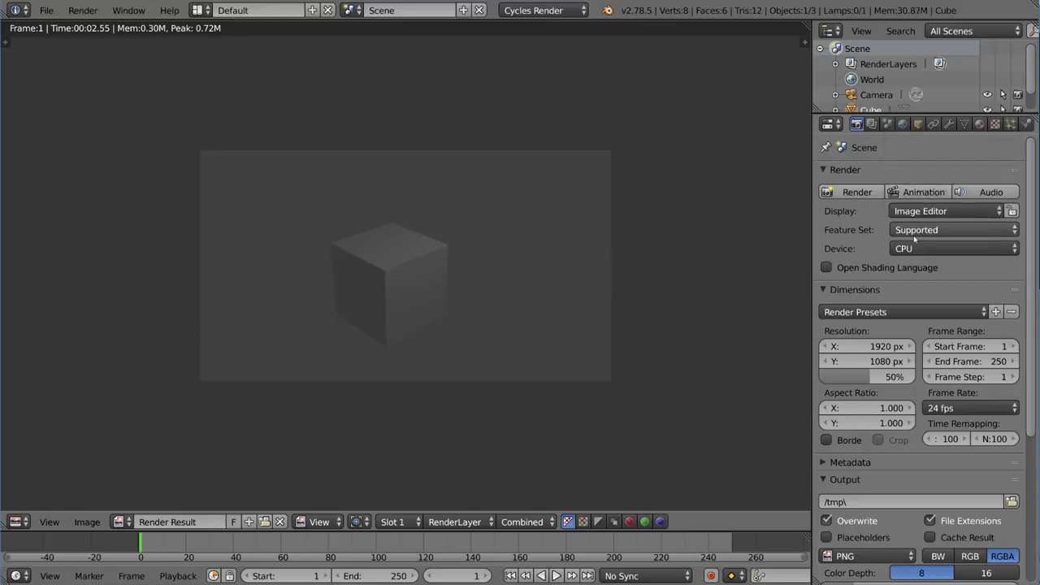
click(919, 211)
click(925, 194)
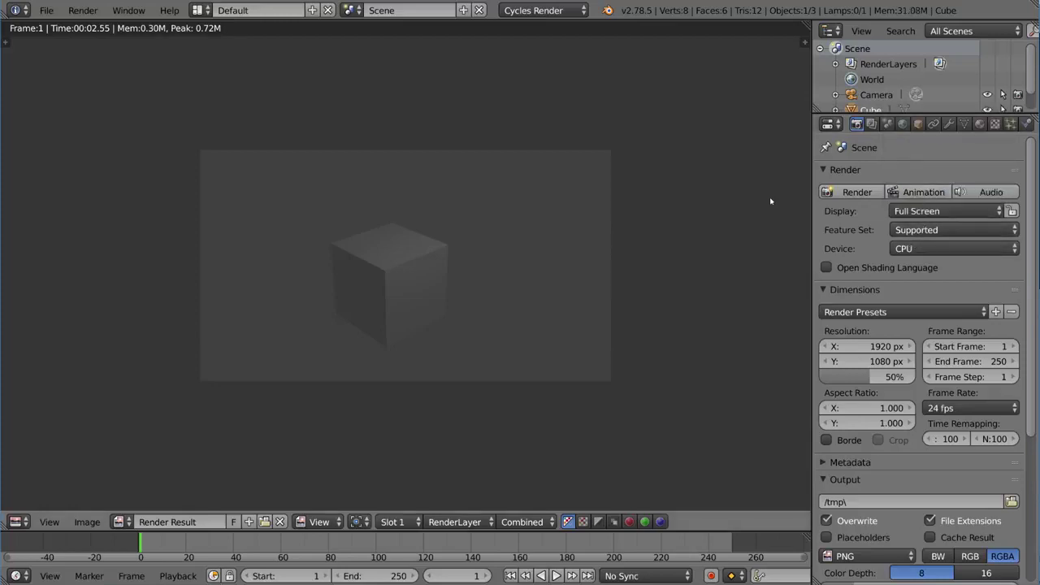
Step: Run a full-screen F12 render, exit it, and keep CPU as render device
key(F12)
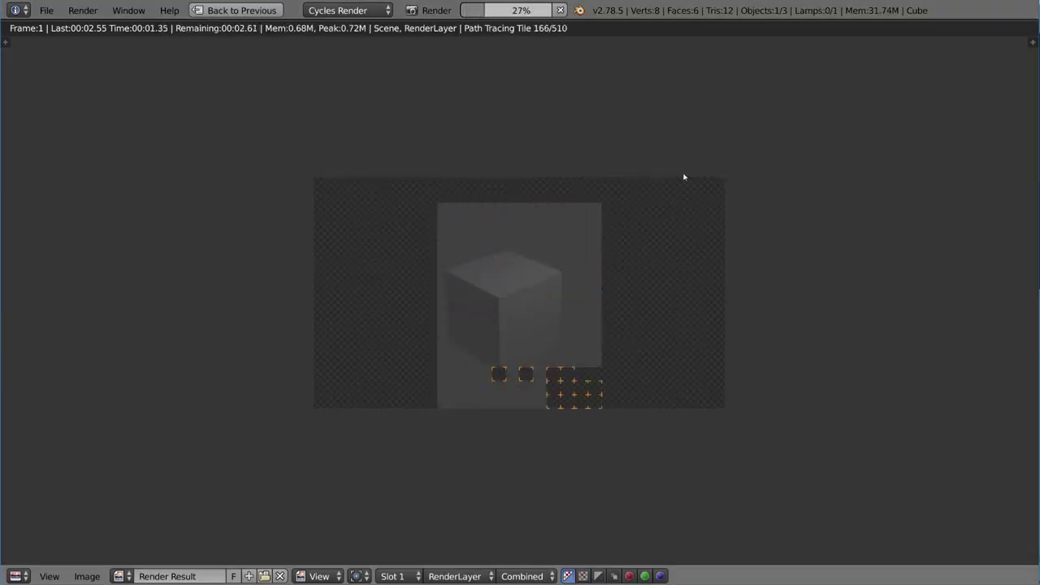
key(Escape)
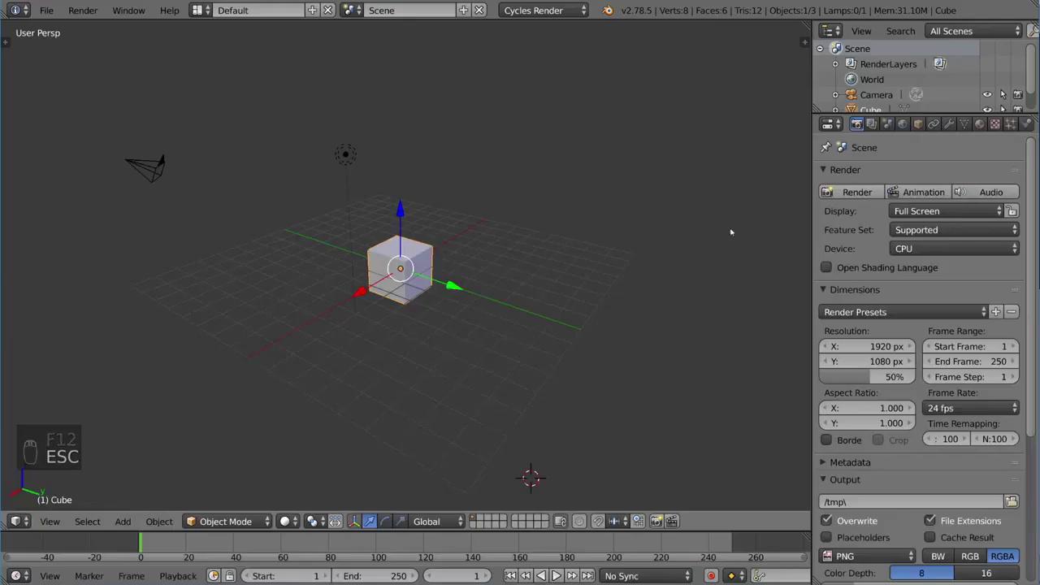
click(928, 250)
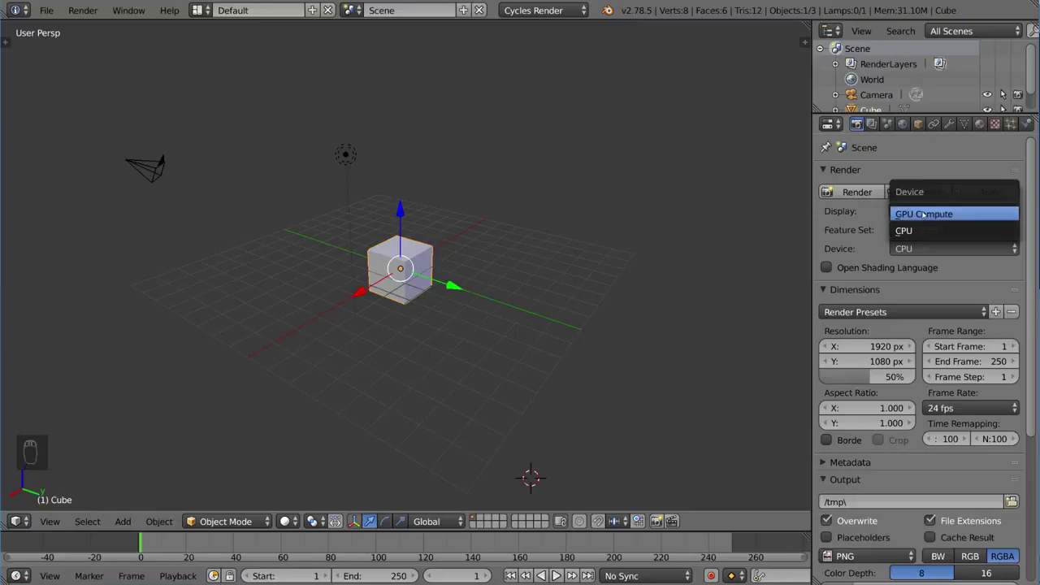
click(927, 231)
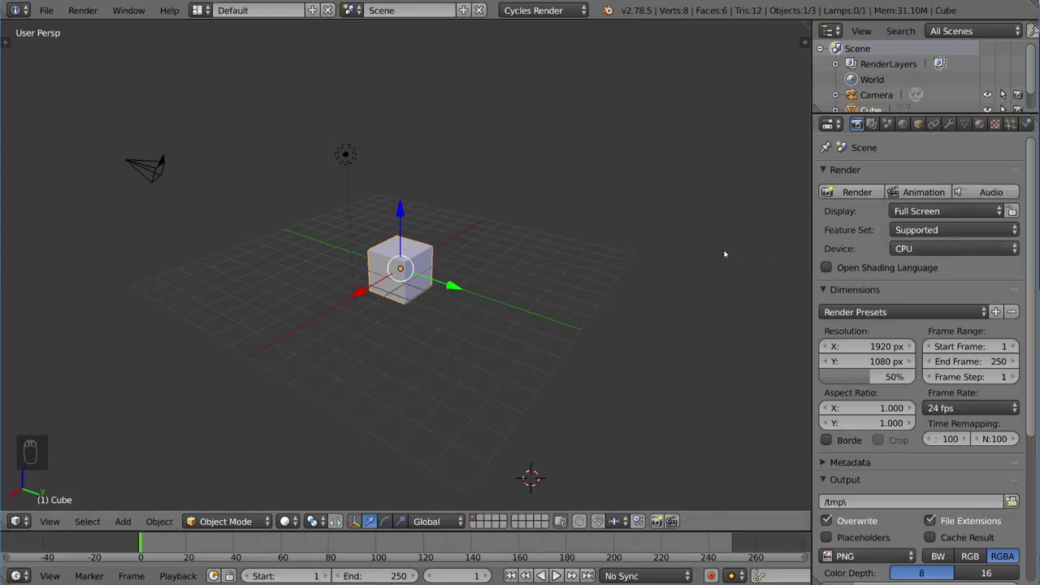
key(ctrl+alt+u)
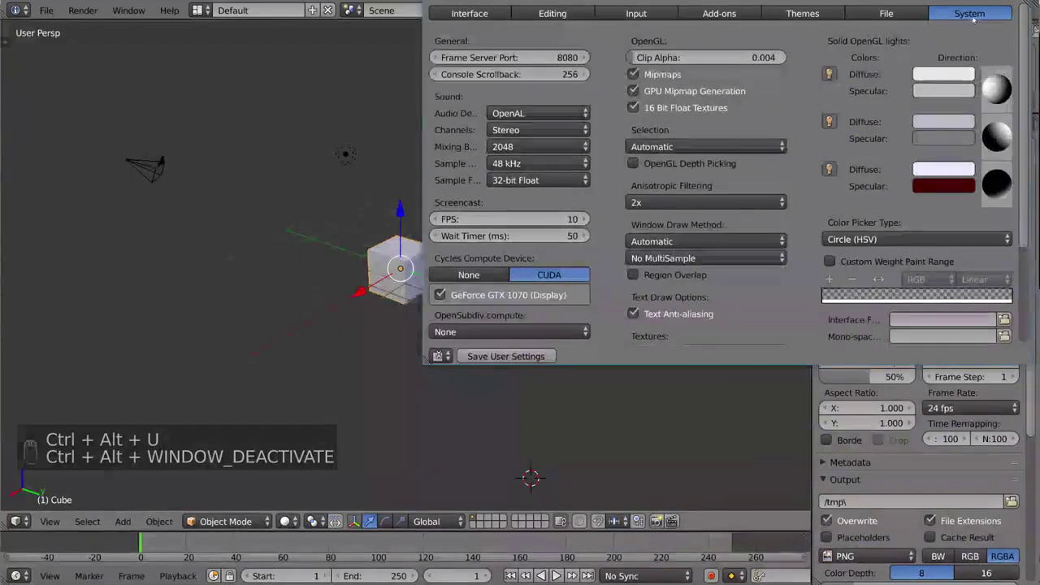
click(498, 276)
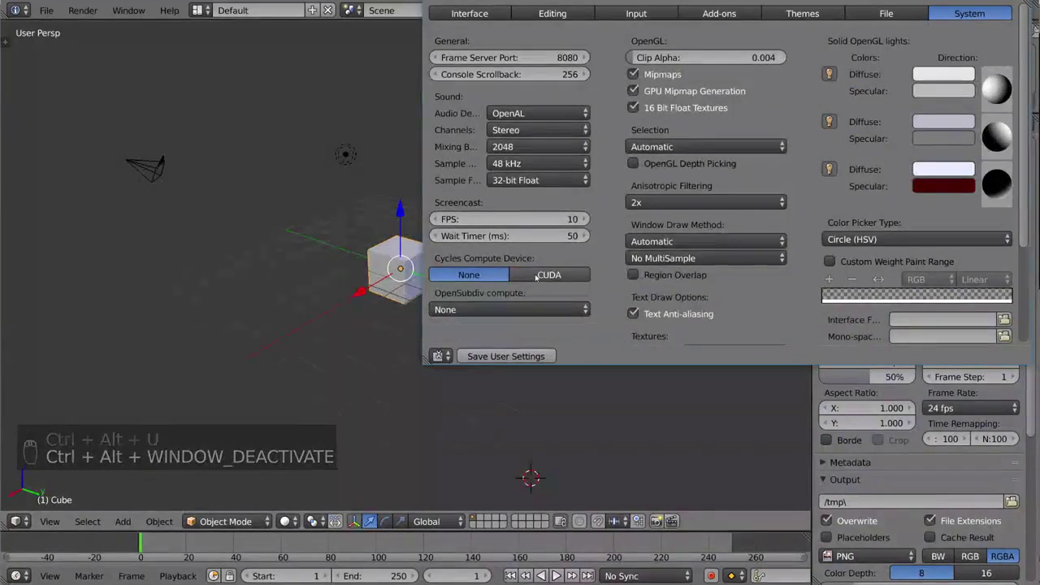
click(541, 278)
click(486, 277)
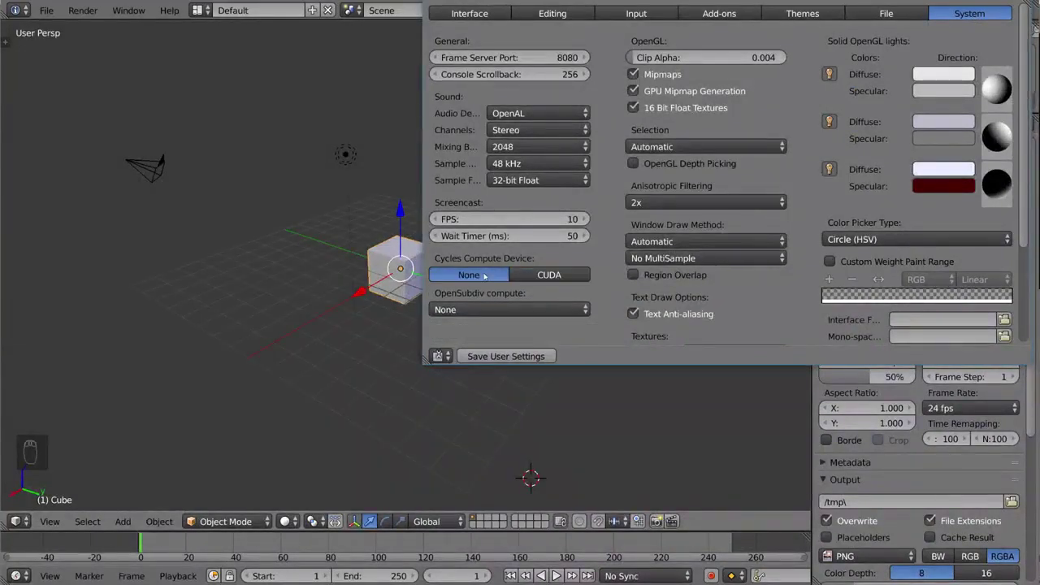
click(539, 280)
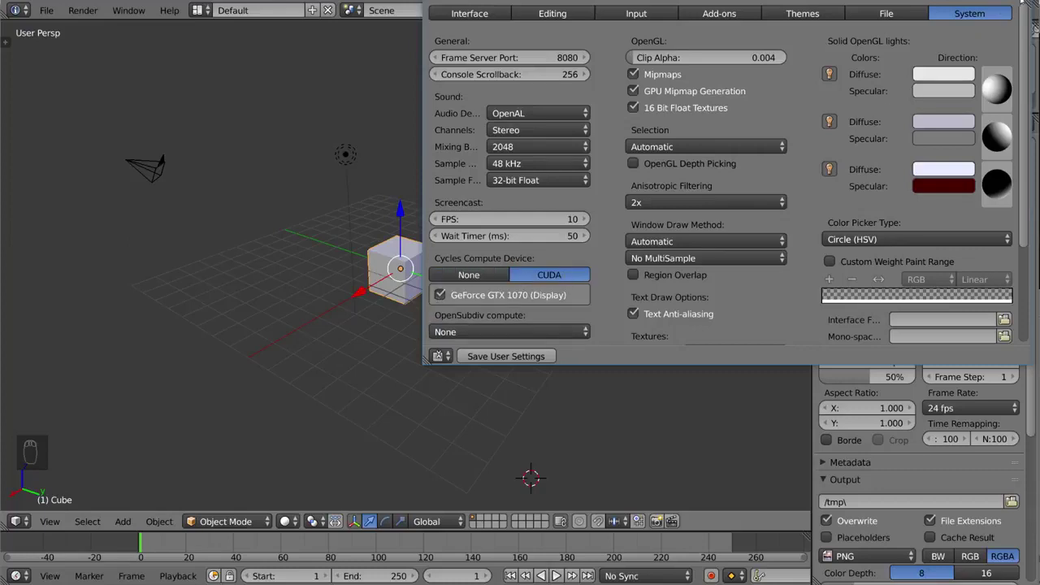
click(1022, 4)
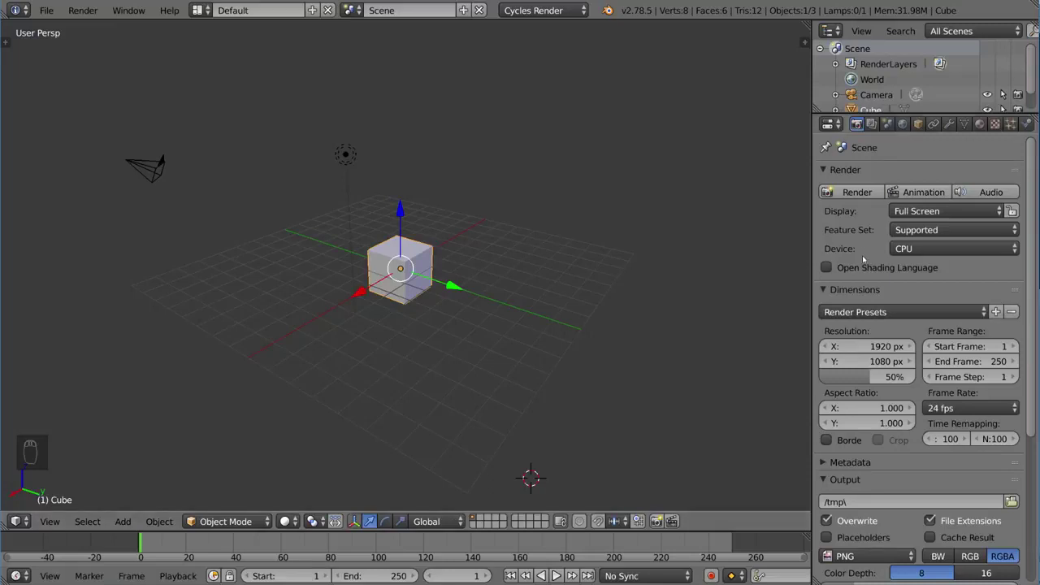
Step: Recheck the Device options, scroll through the render panels, and view through the camera
scroll(907, 268, down, 1)
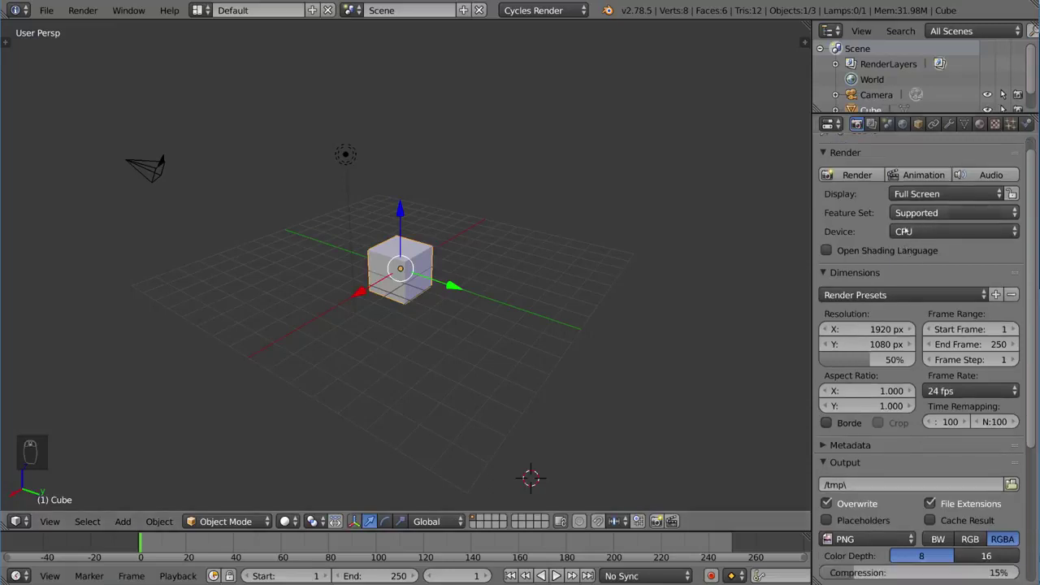
click(935, 231)
scroll(933, 254, down, 2)
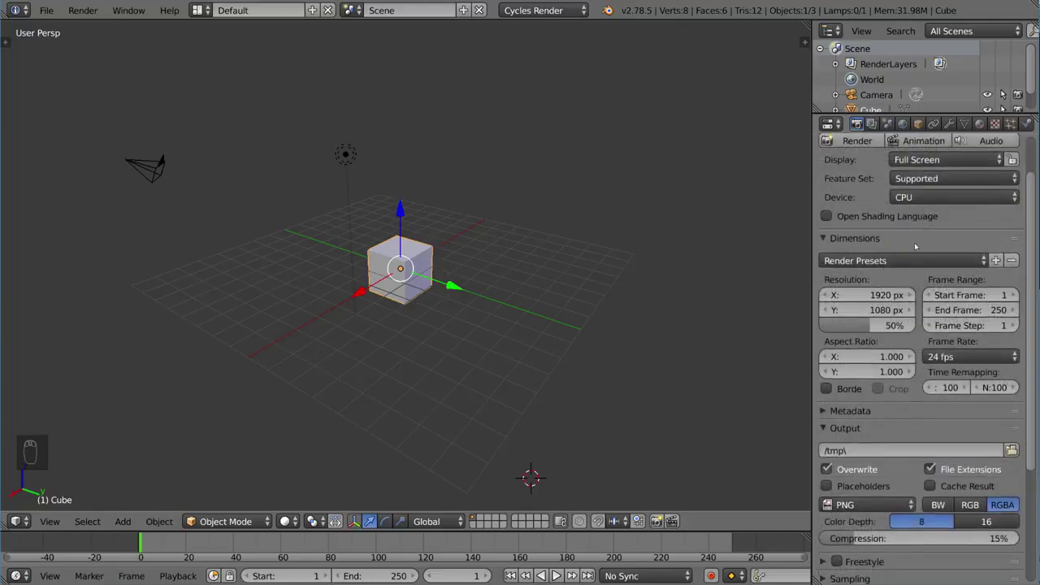
scroll(930, 269, down, 4)
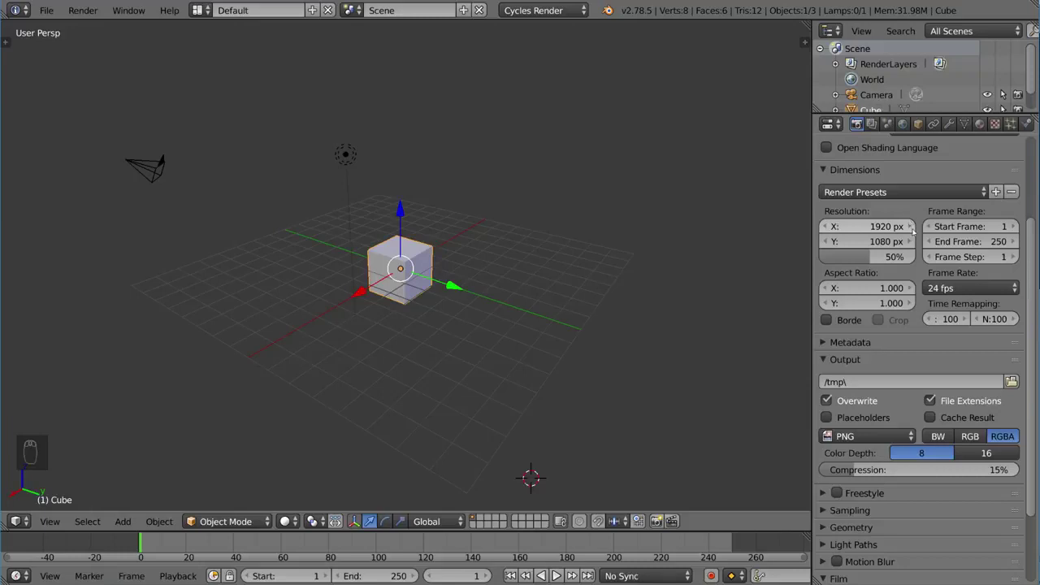
scroll(913, 230, down, 2)
scroll(922, 245, down, 2)
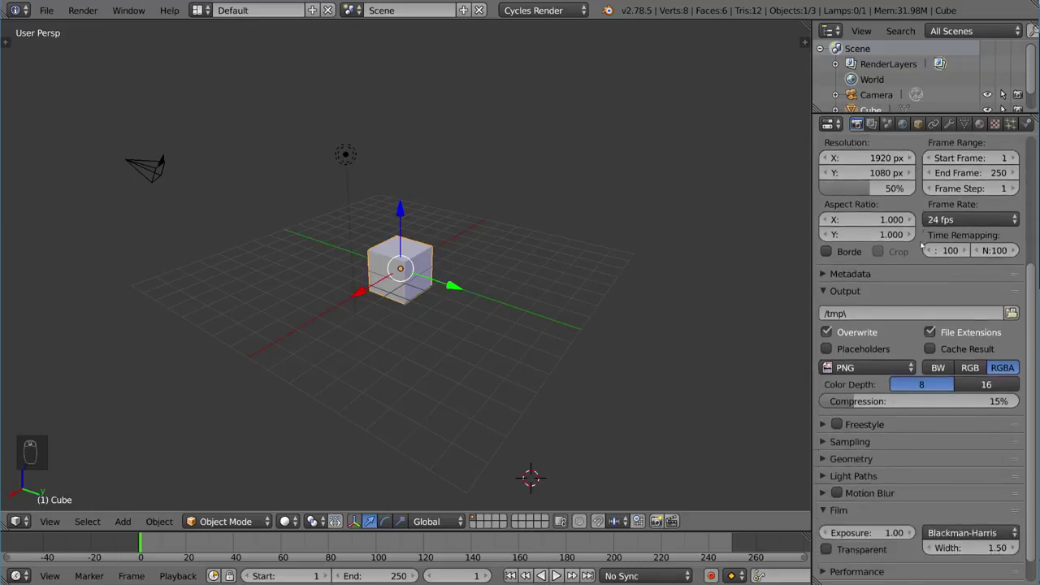
scroll(923, 246, up, 2)
key(KP_0)
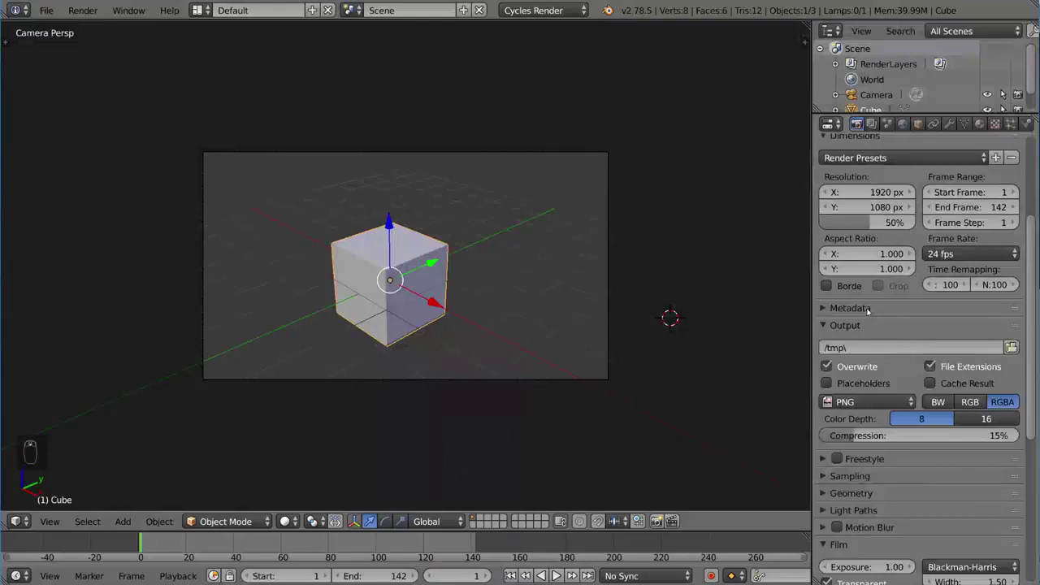
Step: Expand the Metadata panel and turn on Stamp Output
click(850, 308)
scroll(864, 312, down, 2)
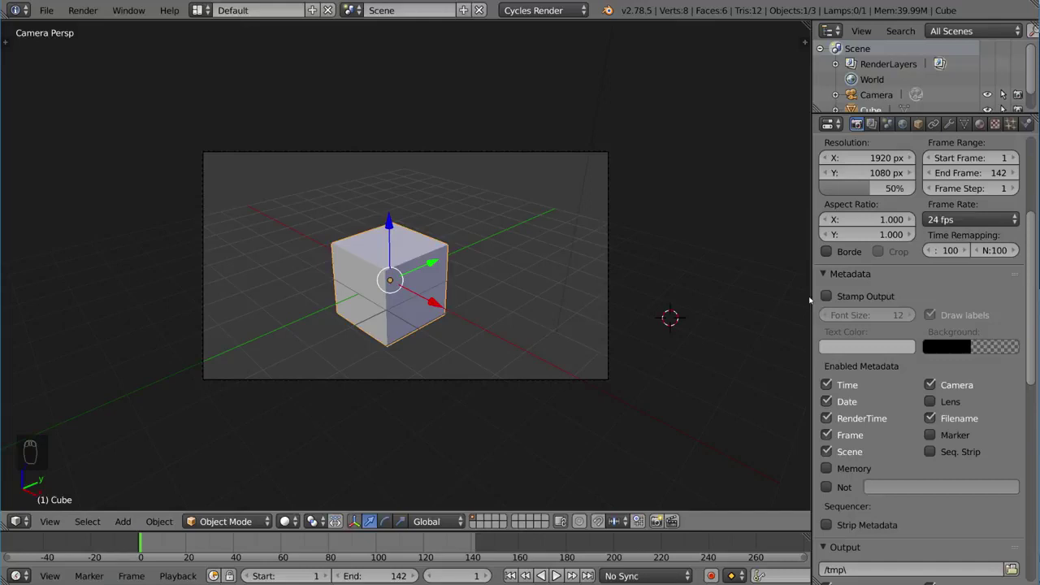
click(827, 296)
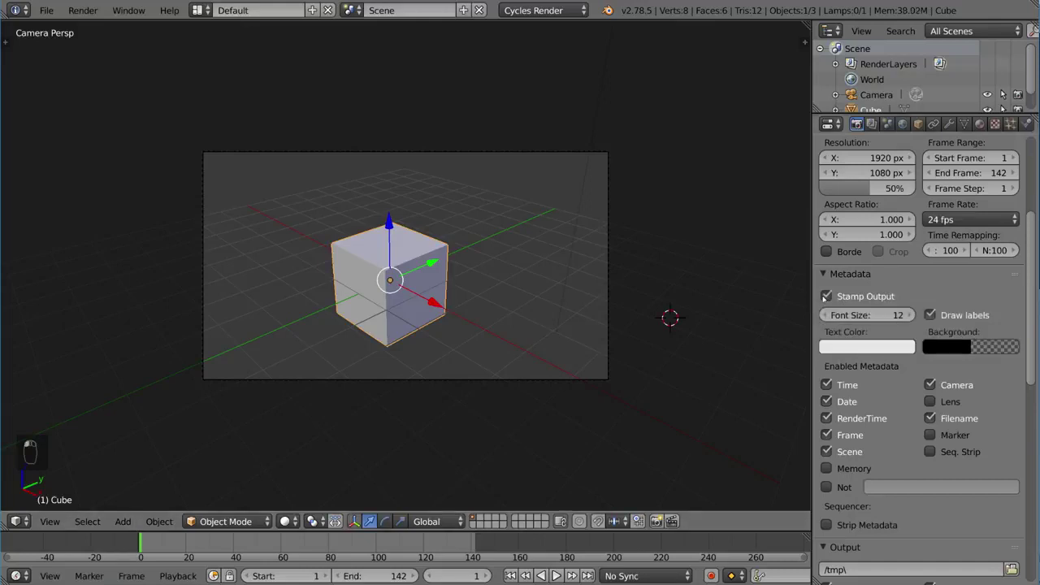
Step: Render with F12 to read the stamped metadata, fold Metadata, and close the render
key(F12)
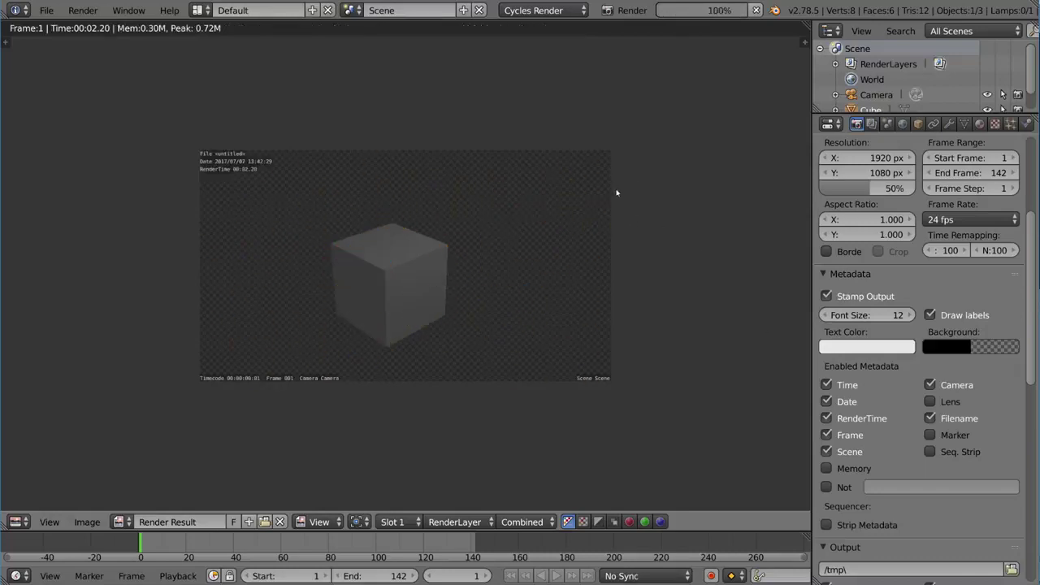
scroll(383, 272, up, 3)
middle_drag(234, 56, 341, 177)
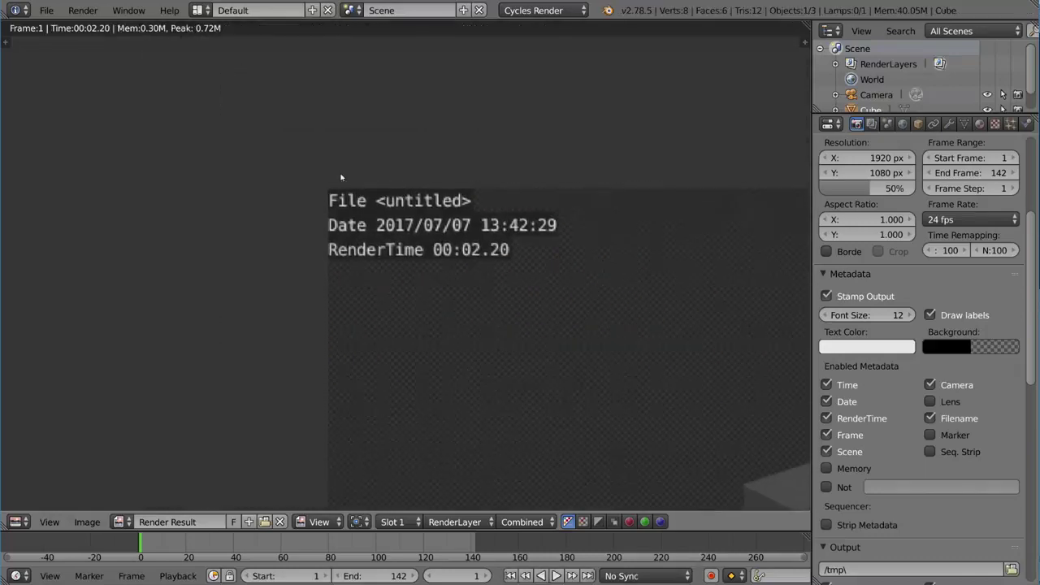
scroll(397, 233, down, 2)
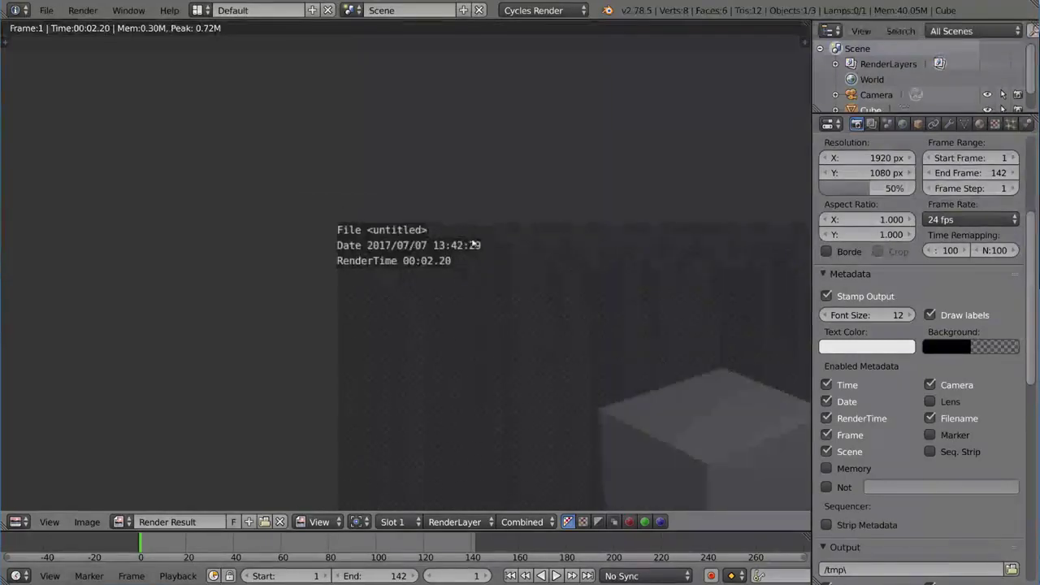
scroll(398, 233, down, 1)
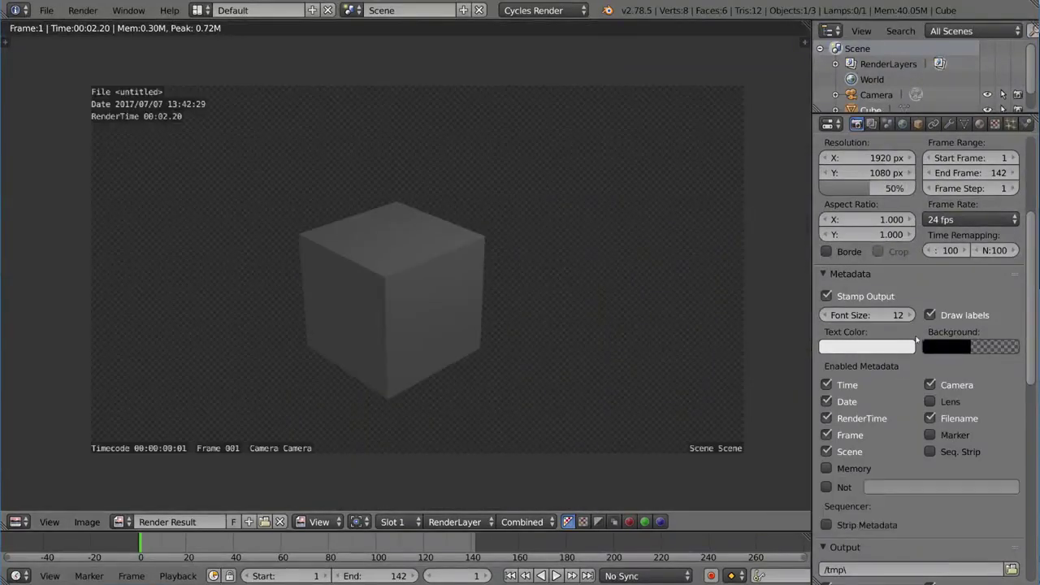
scroll(910, 325, down, 3)
scroll(904, 287, up, 2)
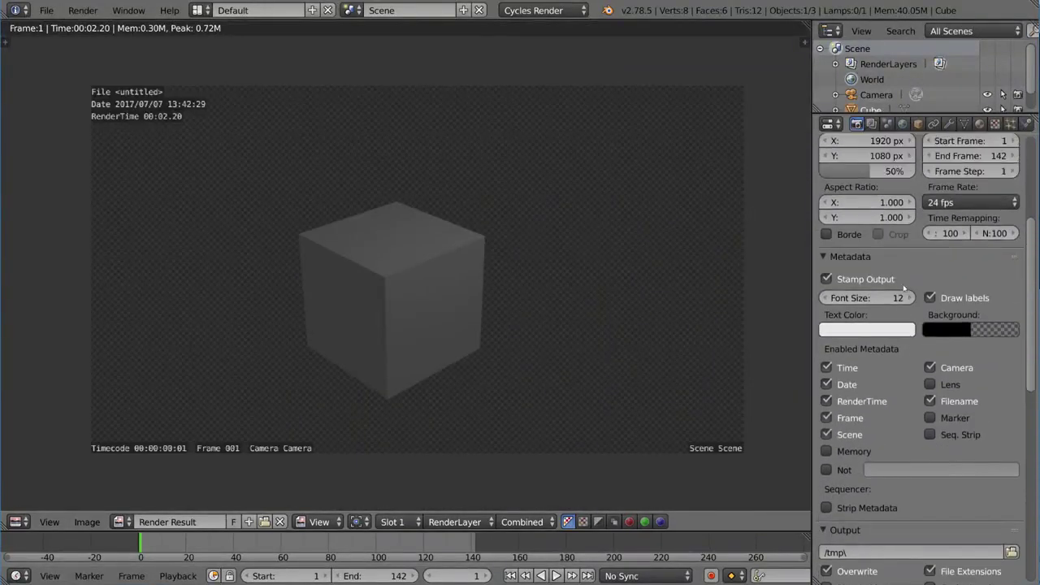
click(863, 257)
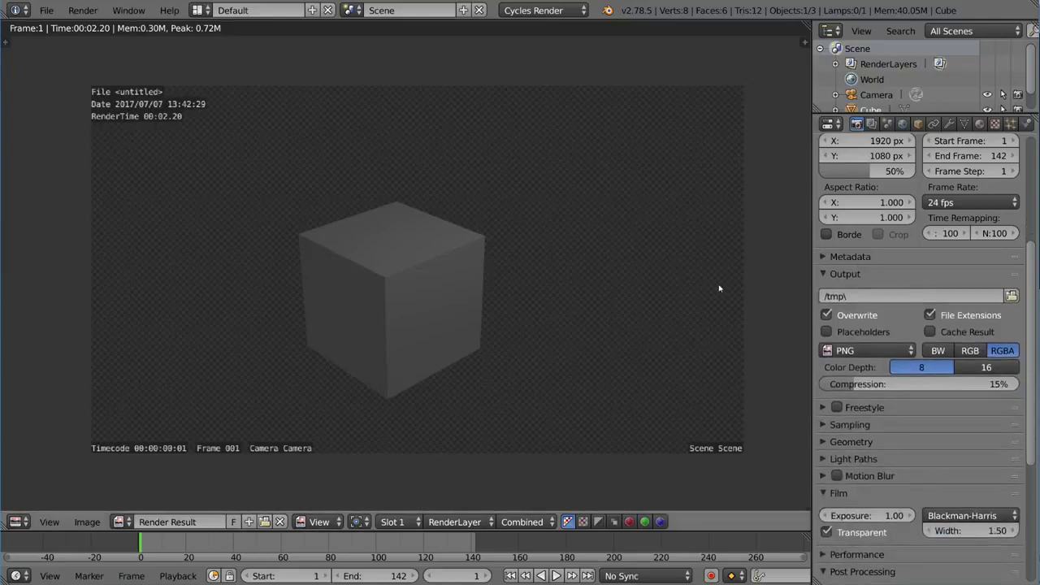
key(Escape)
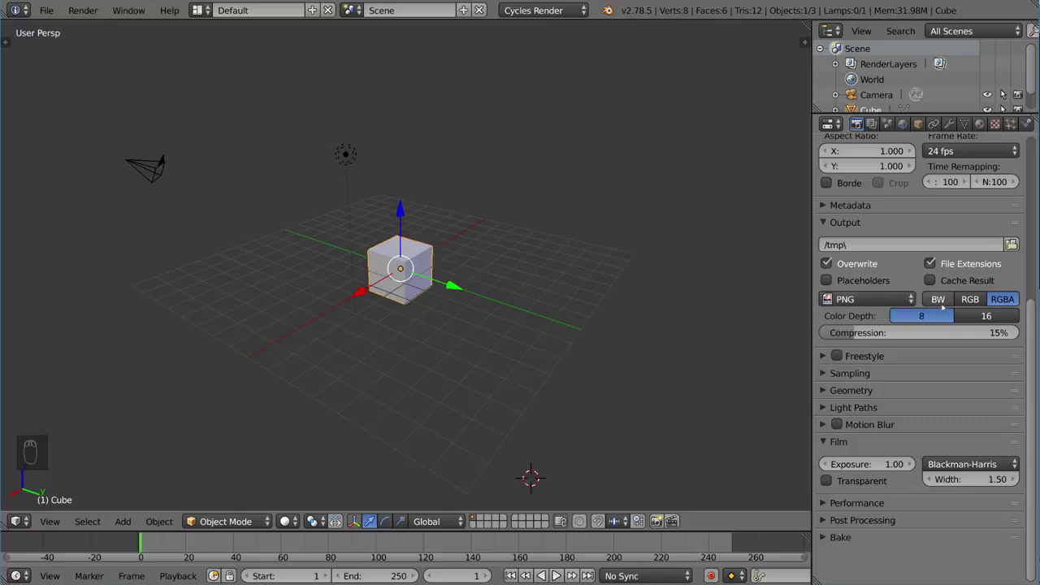
click(874, 361)
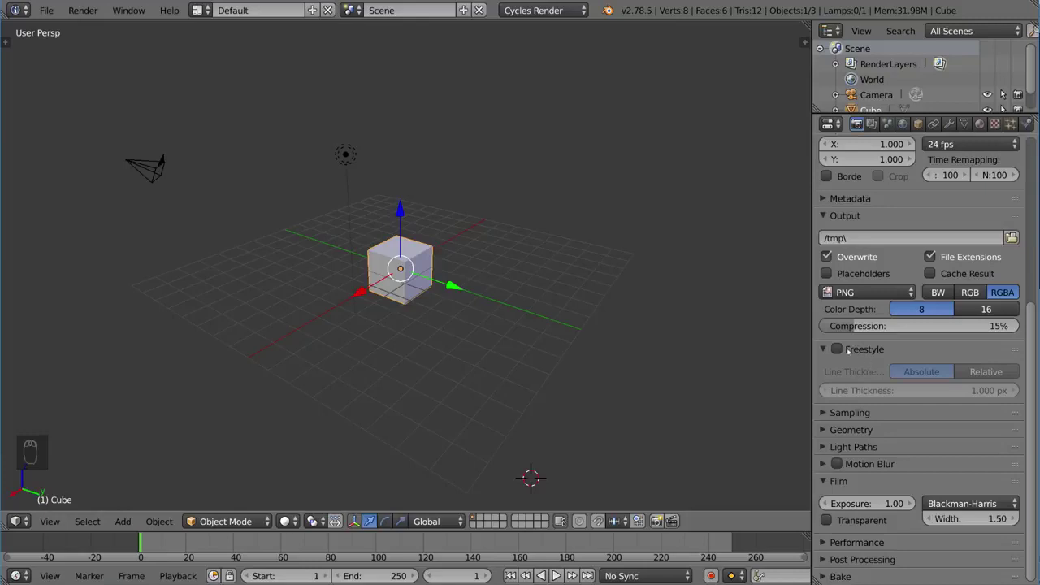
click(862, 352)
click(888, 368)
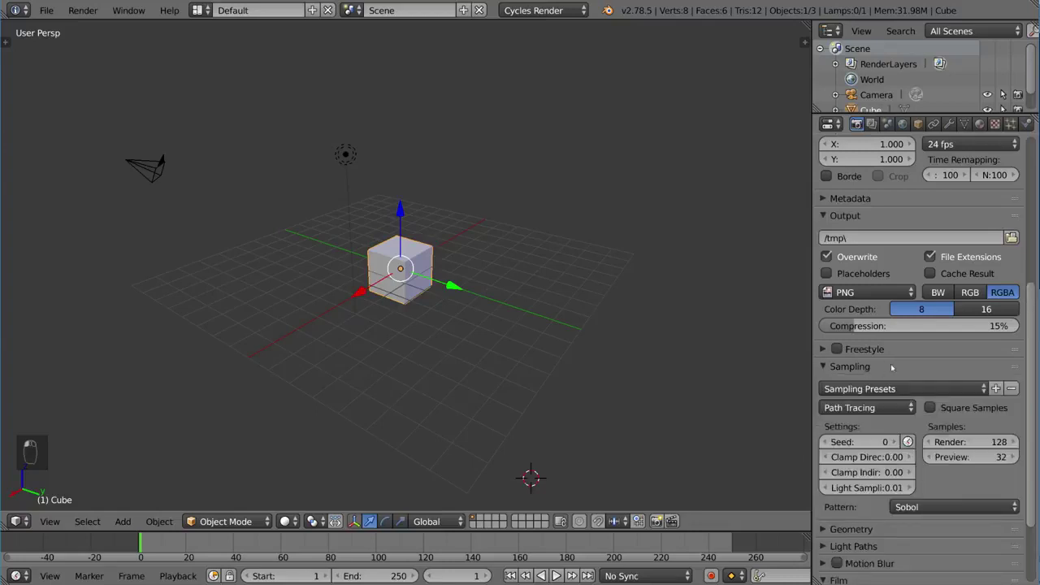
scroll(902, 366, down, 3)
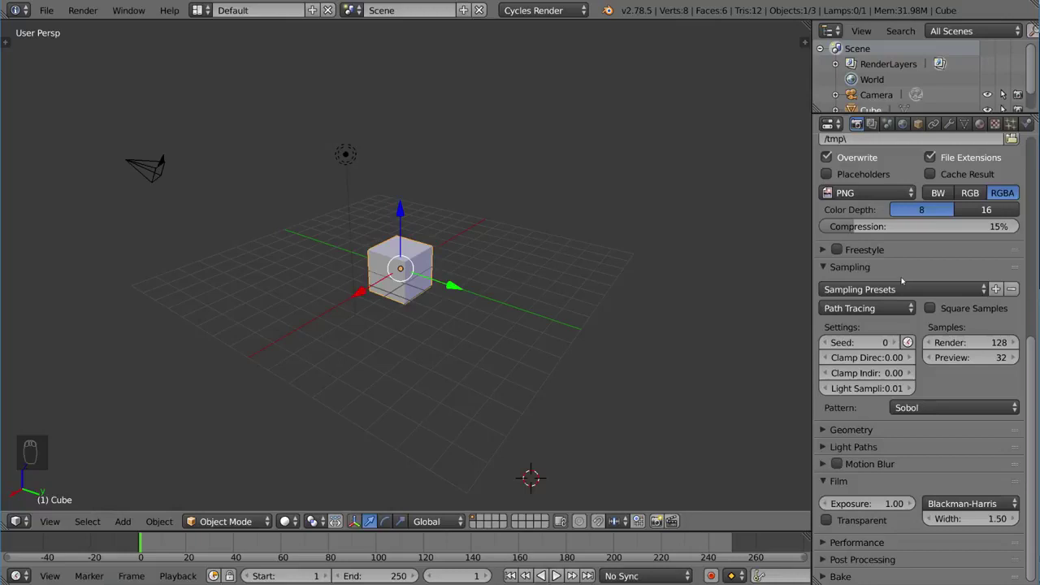
click(898, 268)
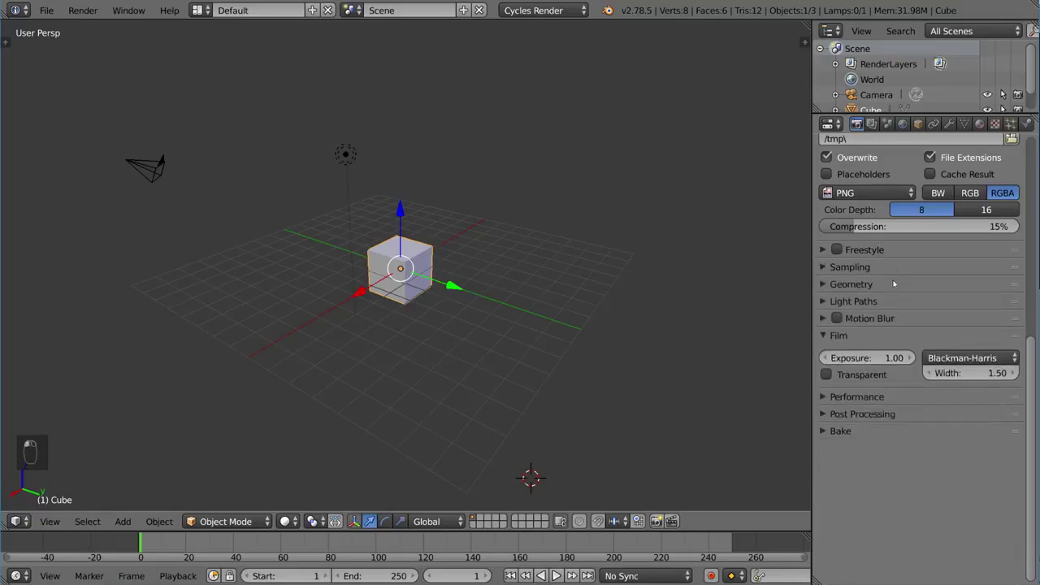
click(892, 283)
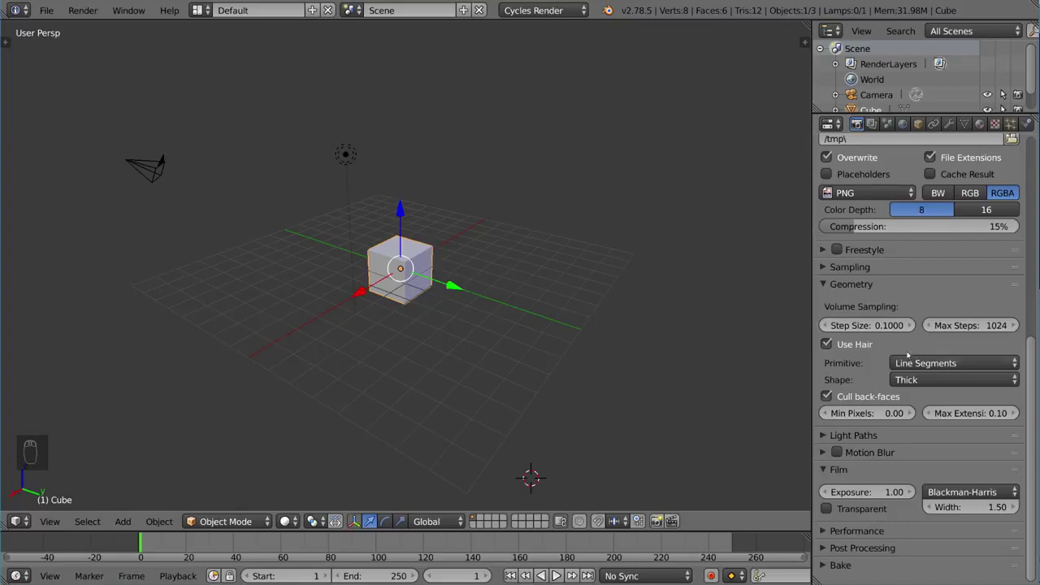
click(829, 346)
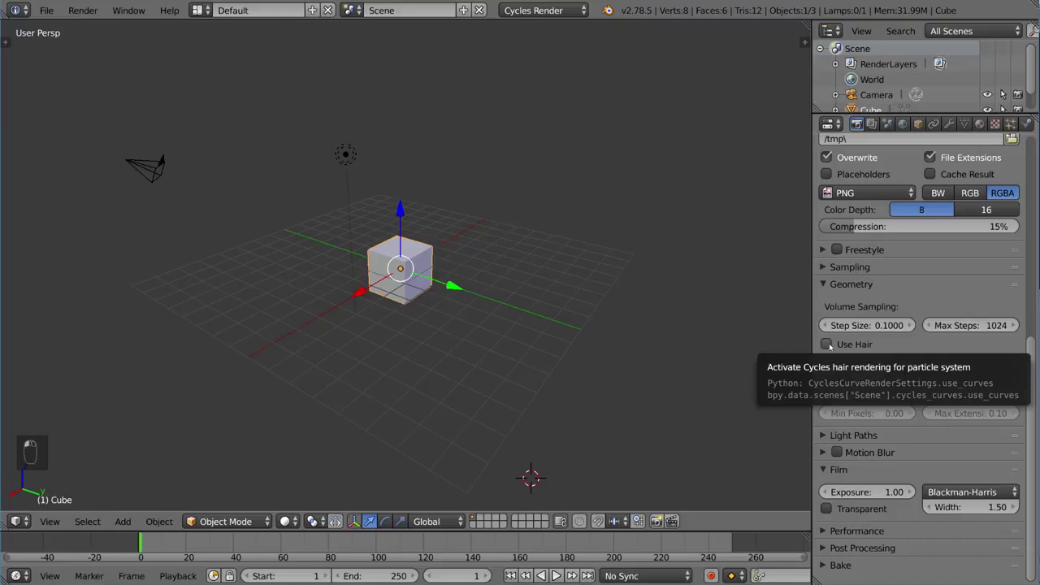
click(829, 345)
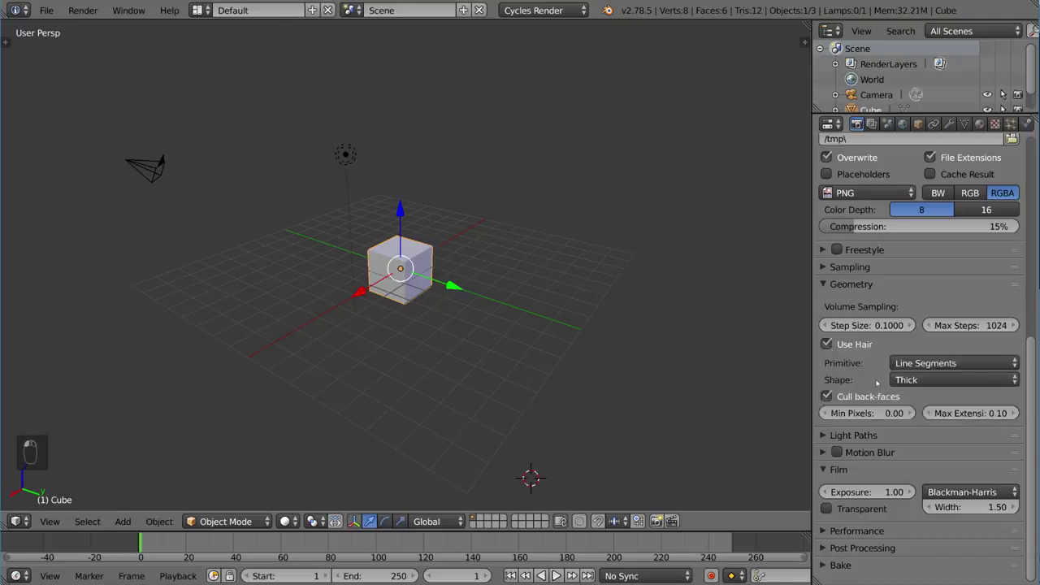
click(922, 366)
click(828, 344)
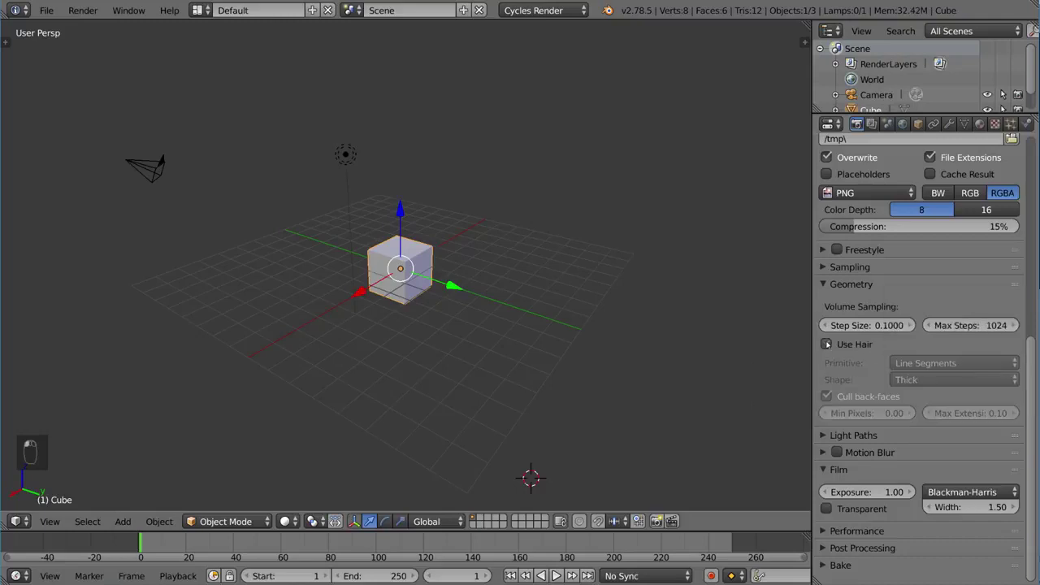
click(828, 344)
click(922, 365)
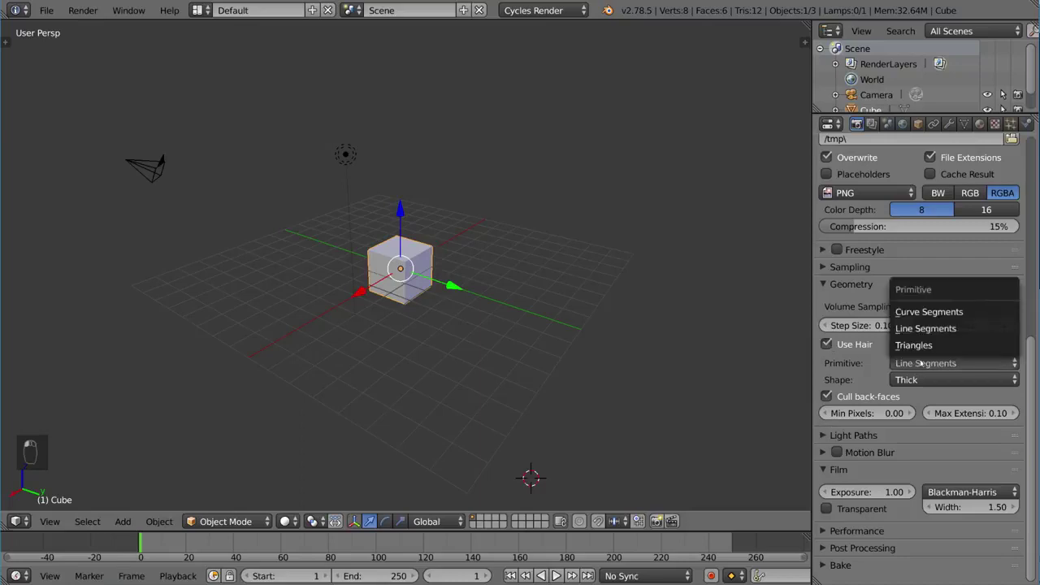
click(904, 380)
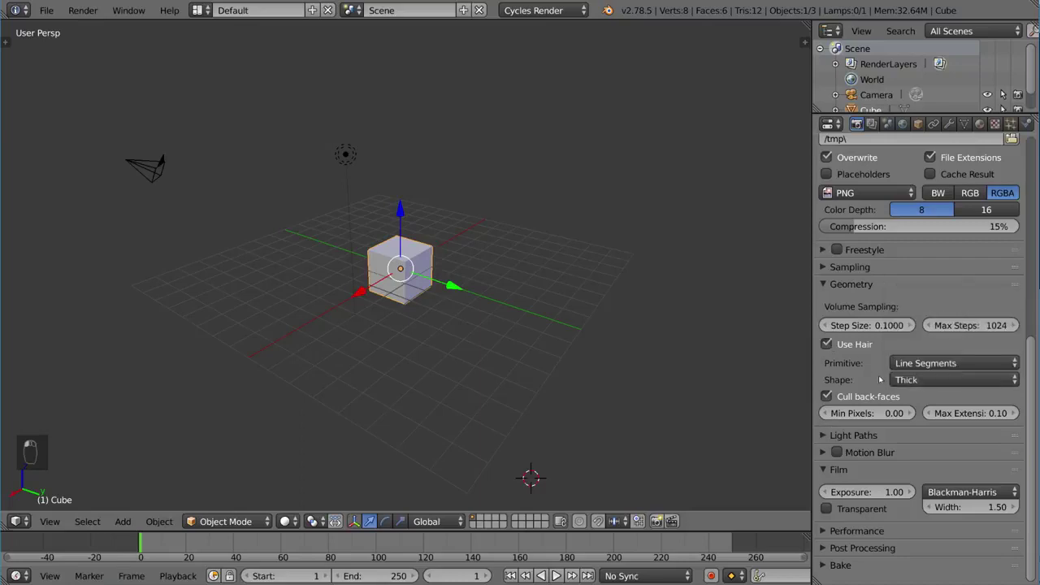
click(847, 287)
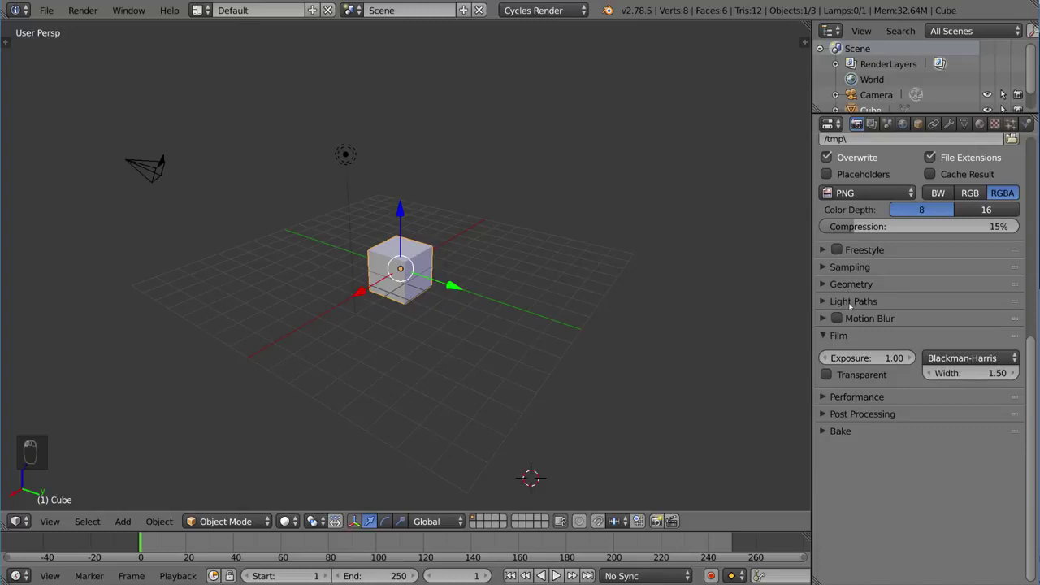
click(851, 303)
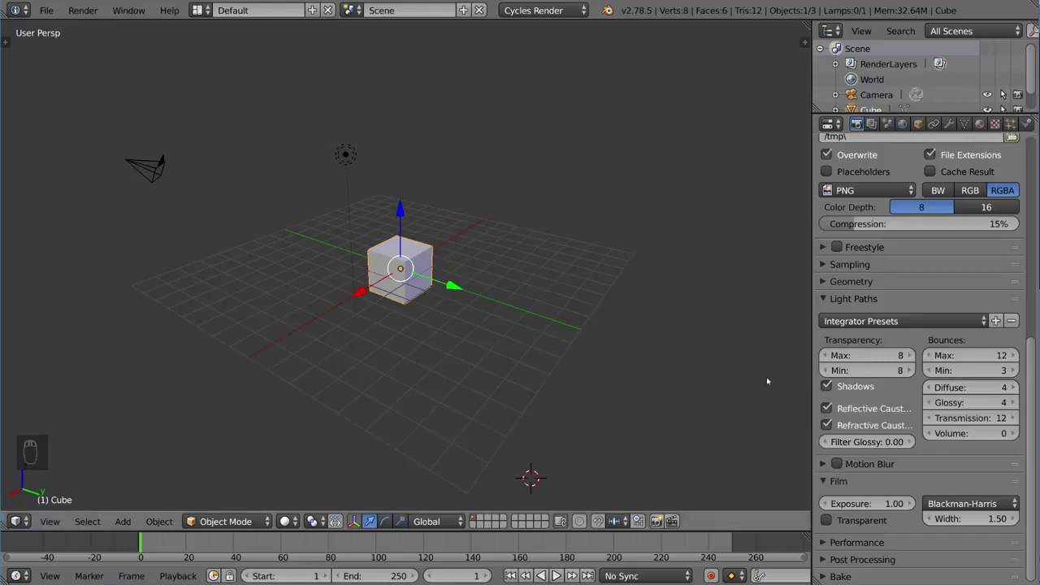
click(866, 299)
click(865, 317)
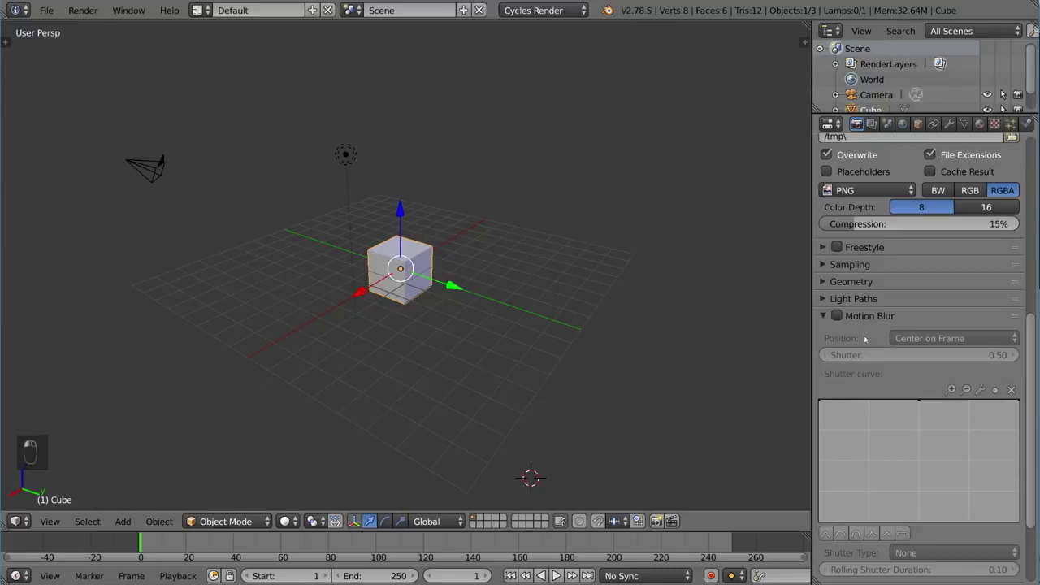
scroll(866, 339, down, 1)
scroll(866, 337, down, 1)
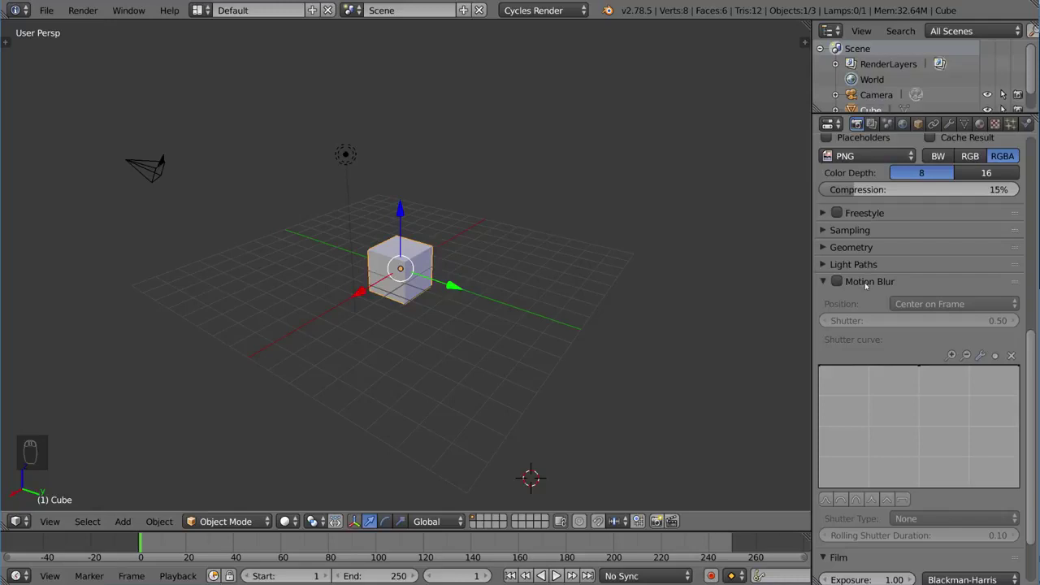
click(849, 283)
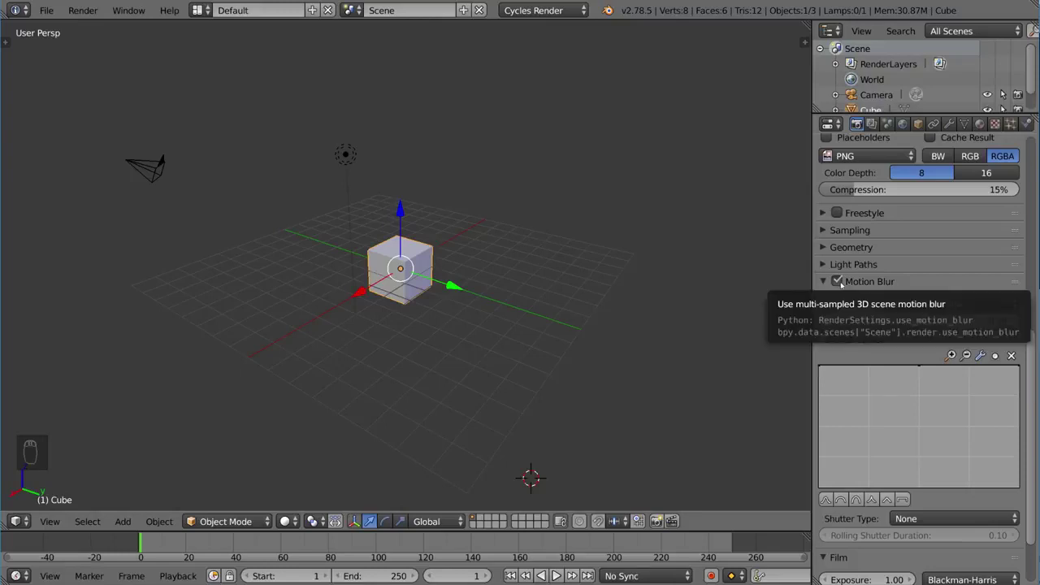
click(841, 281)
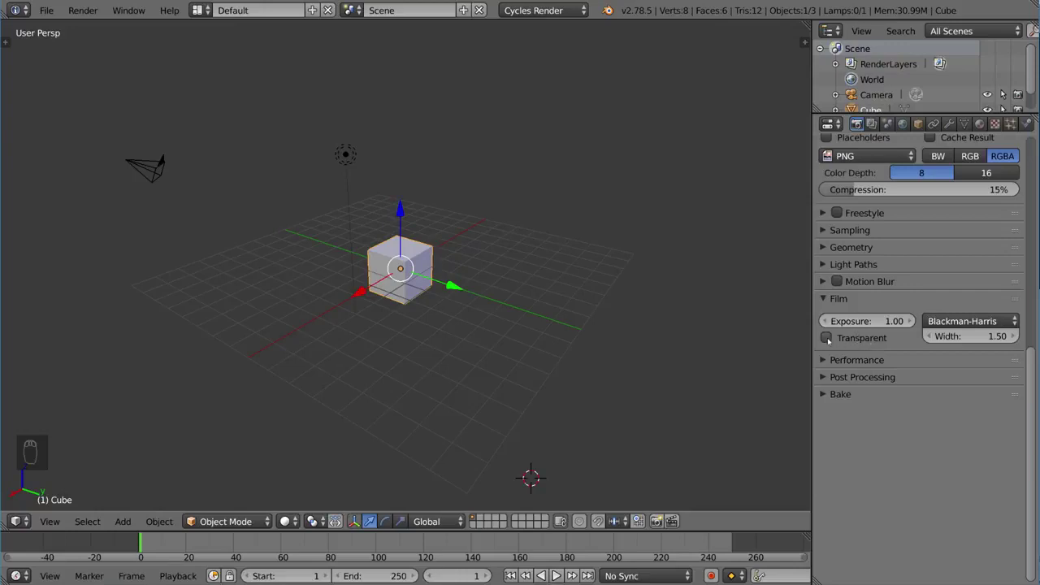
Step: Enable Film Transparent and keep Blackman-Harris as the pixel filter
click(828, 340)
click(943, 324)
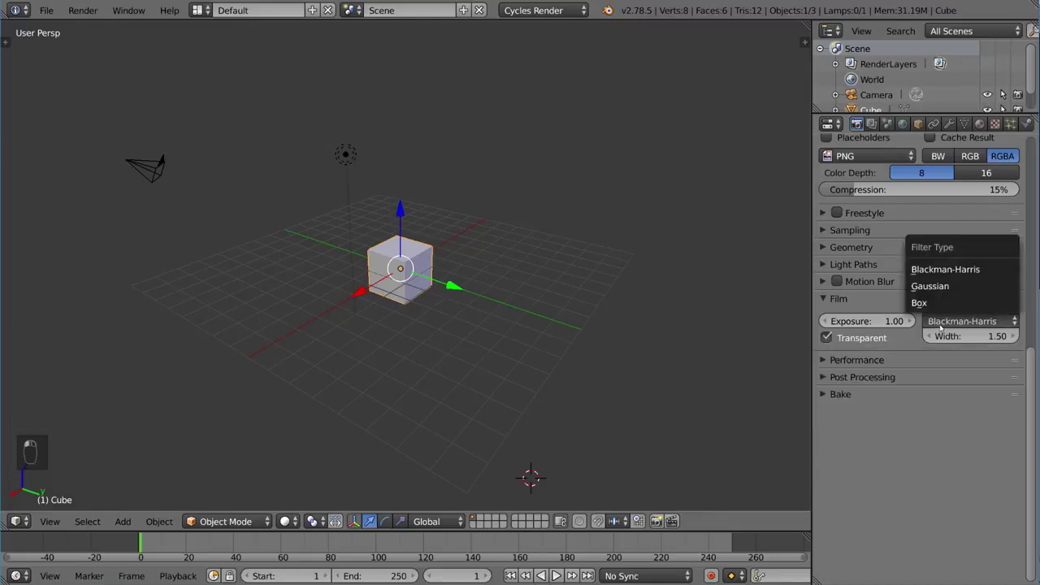
click(947, 277)
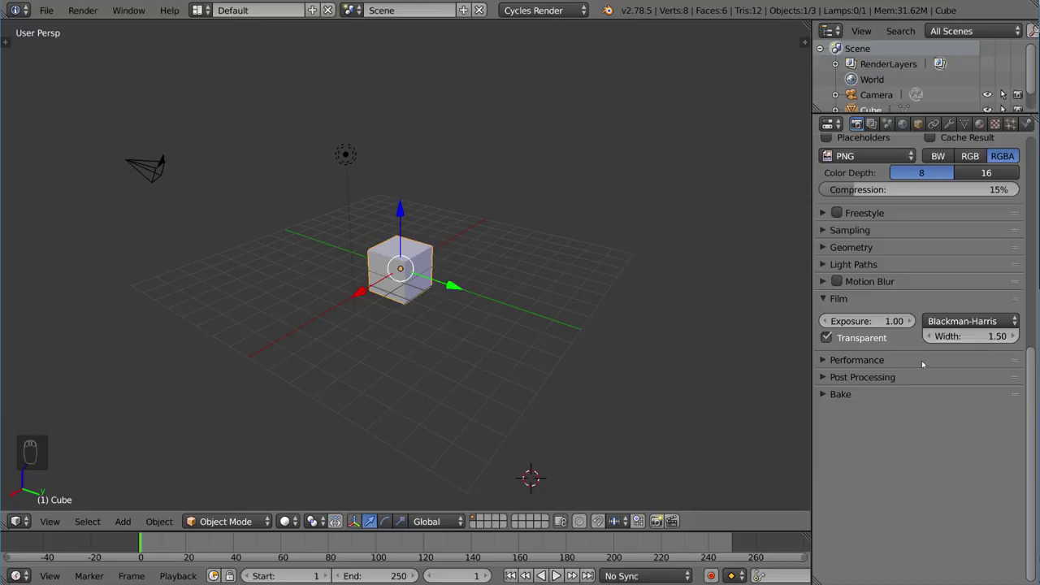
Step: Expand the Performance panel with A, then expand the Post Processing panel
scroll(925, 365, up, 4)
key(a)
scroll(919, 421, down, 3)
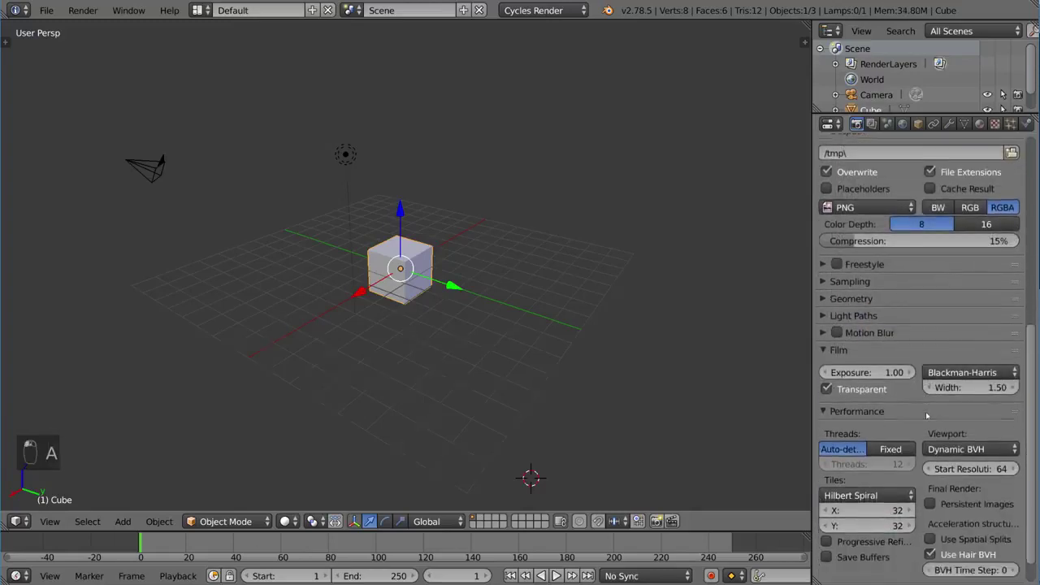
scroll(919, 415, down, 1)
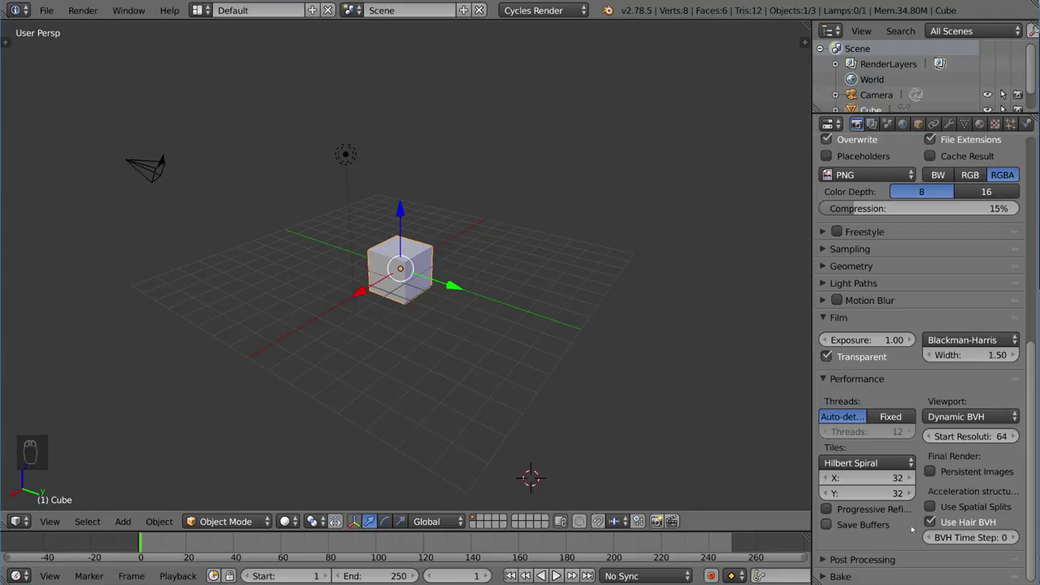
click(890, 561)
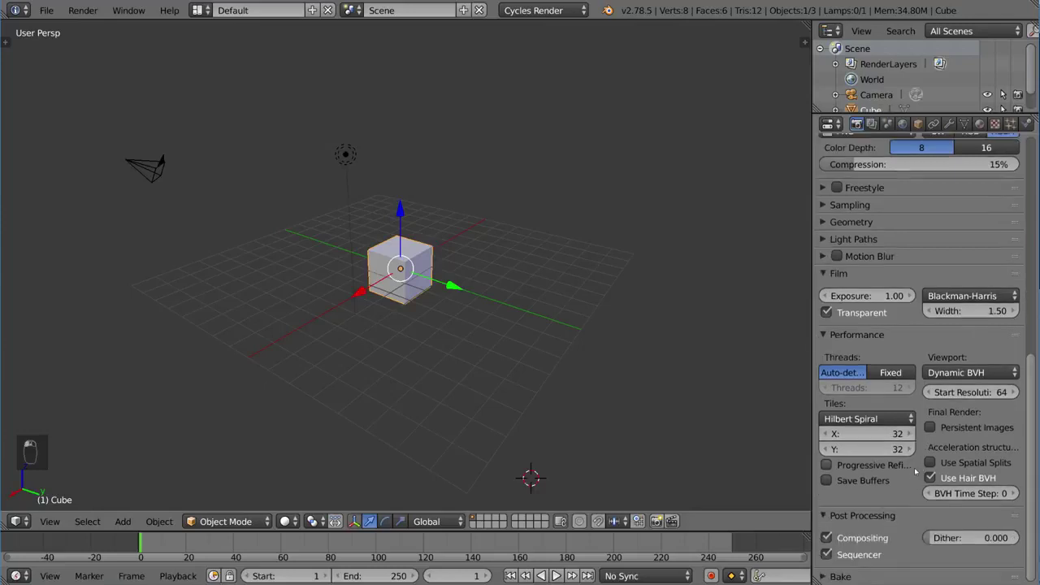
Step: Fold away the Performance panel, leaving Post Processing open
click(884, 338)
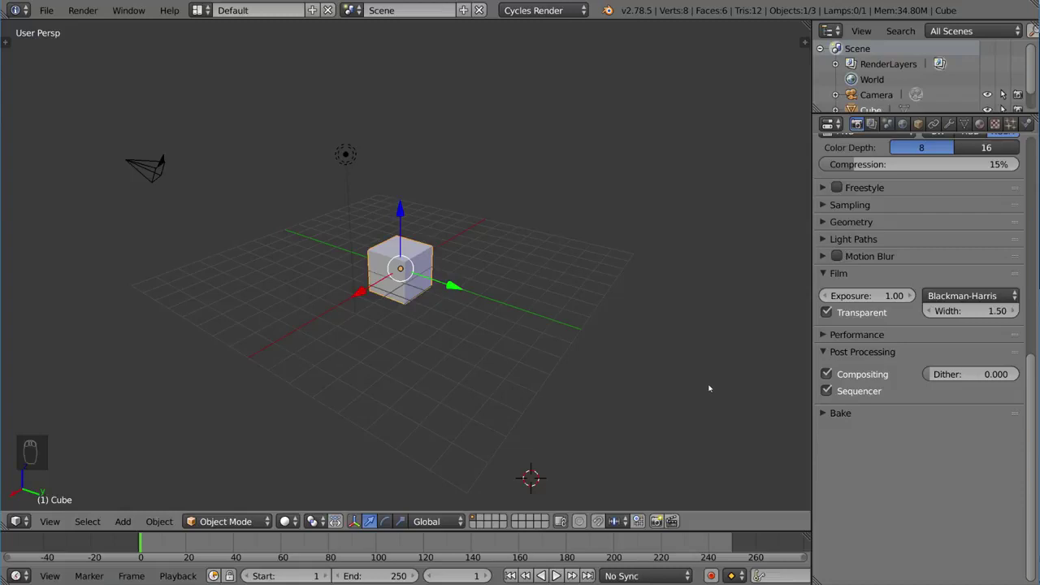
Step: Expand the Bake panel to reveal the Combined bake type and its passes
click(823, 414)
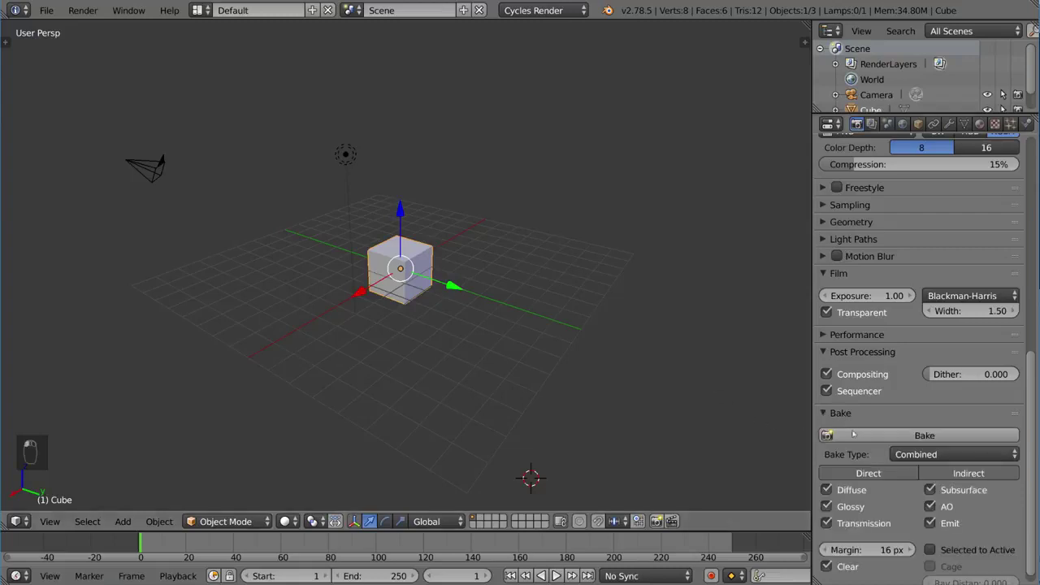
scroll(855, 439, down, 1)
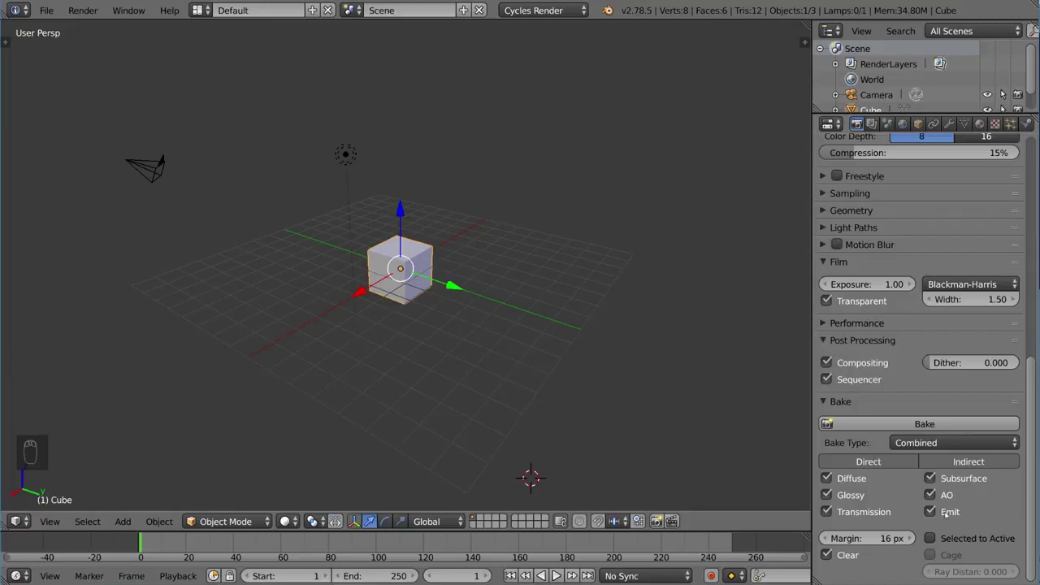
Step: Scroll the Properties editor up to the Render and Dimensions settings
scroll(972, 524, up, 10)
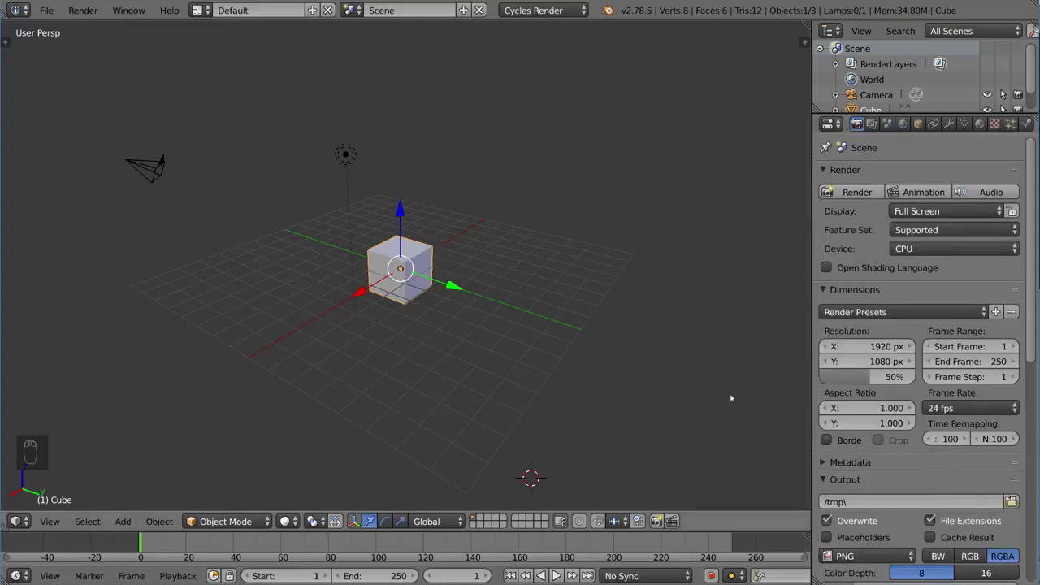